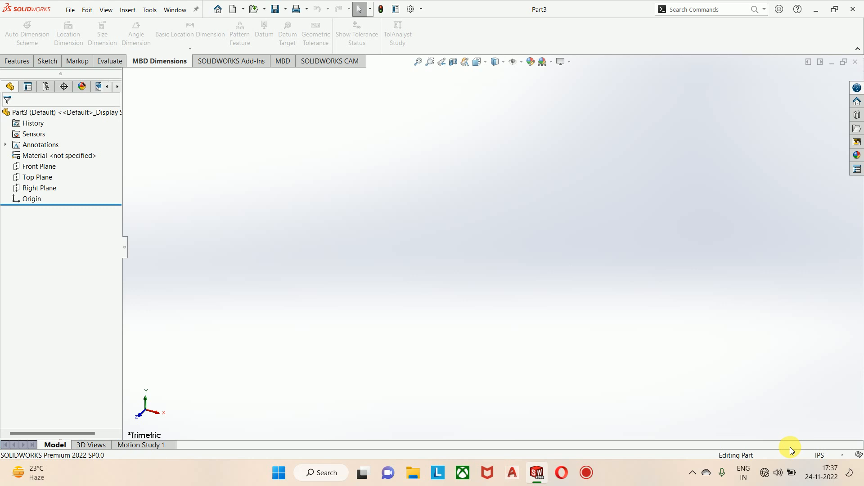
Step: Set the part's unit system to MMGS (millimeter, gram, second)
click(822, 452)
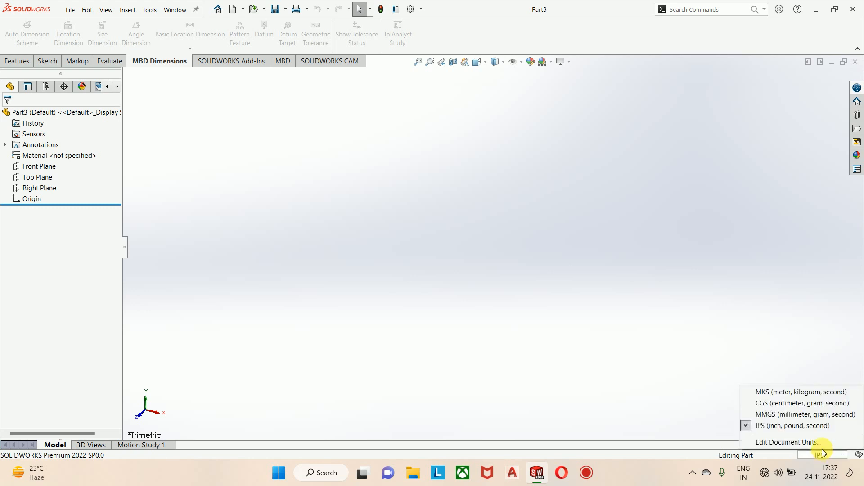
click(801, 414)
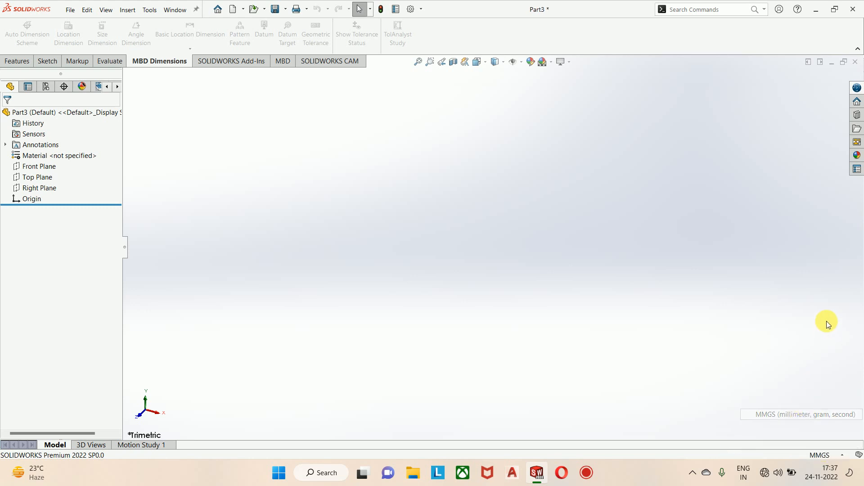
Step: Examine the document's unit properties with the Custom unit system selected, and leave them without applying changes
click(833, 455)
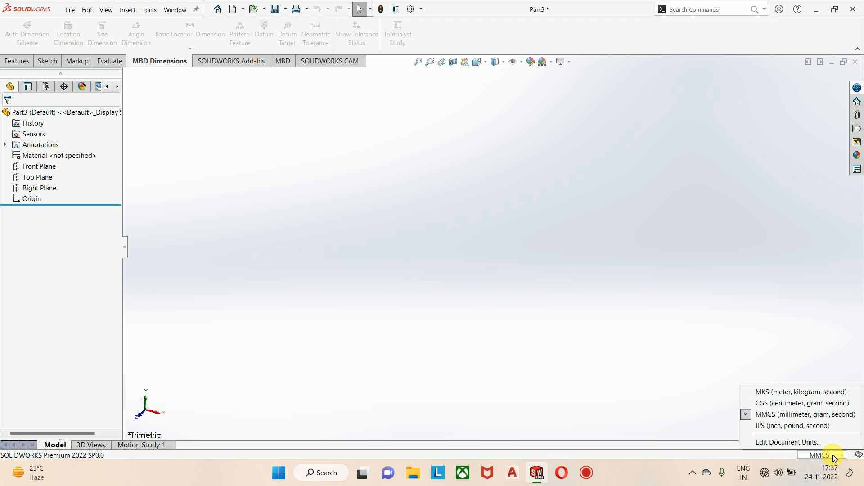
click(808, 442)
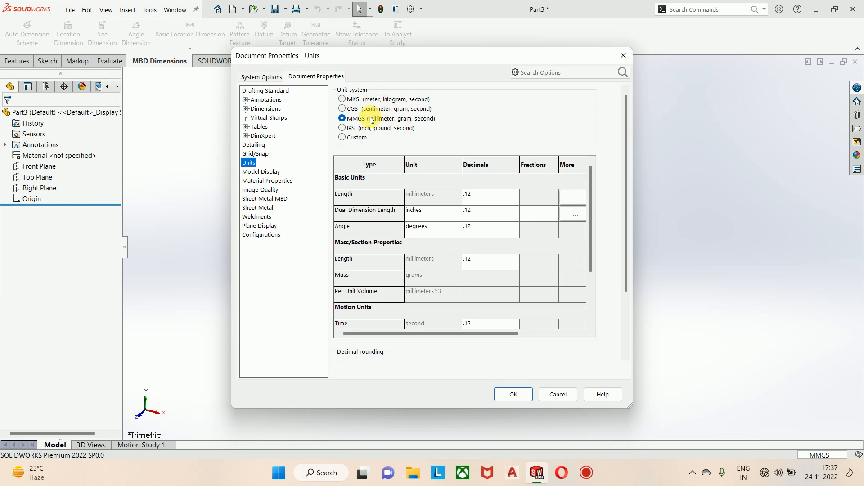
click(355, 137)
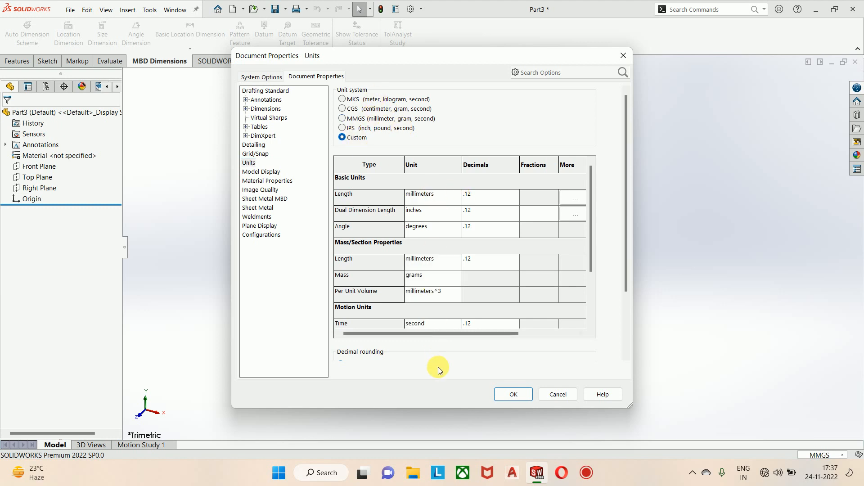
click(552, 395)
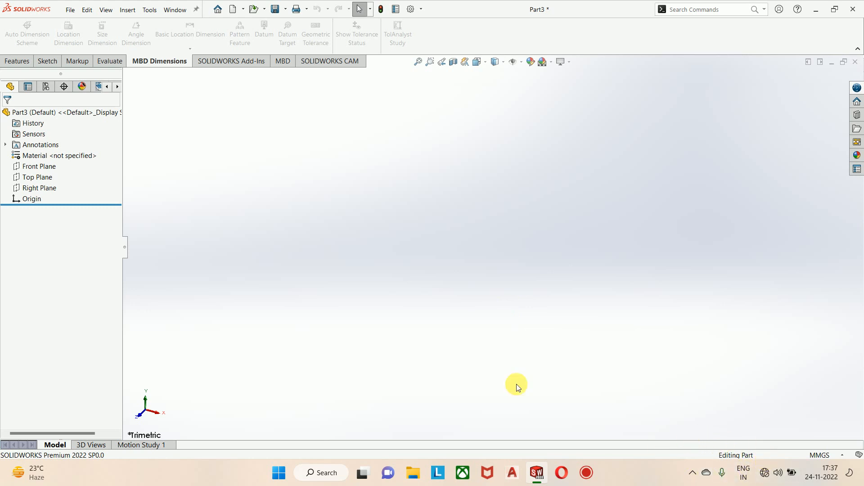
click(13, 61)
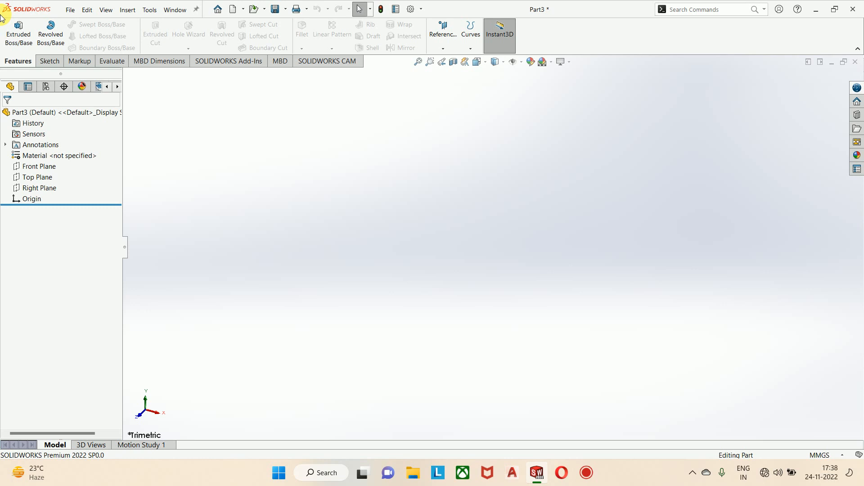
click(48, 61)
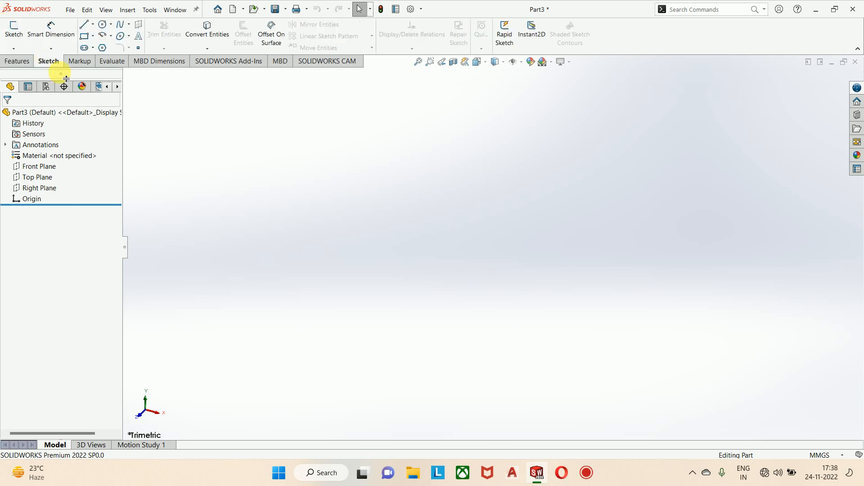
click(87, 64)
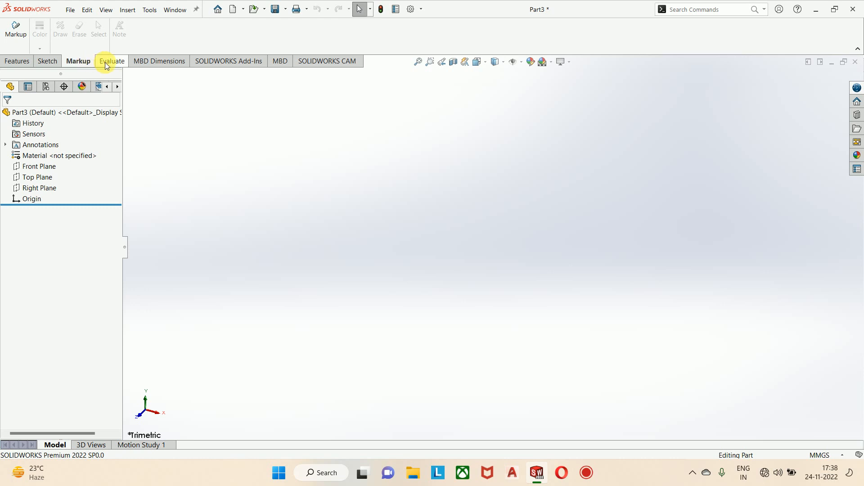
click(105, 62)
click(152, 63)
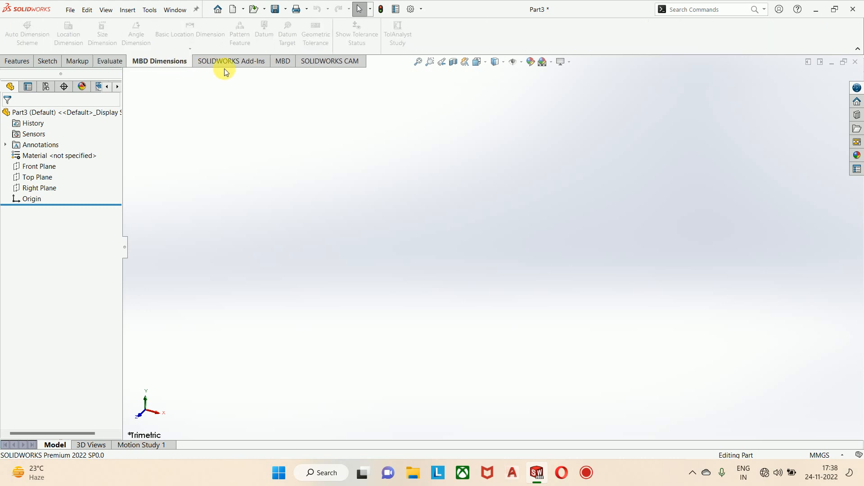
Step: Add the Sheet Metal and Mold Tools command sets to the CommandManager
right_click(224, 65)
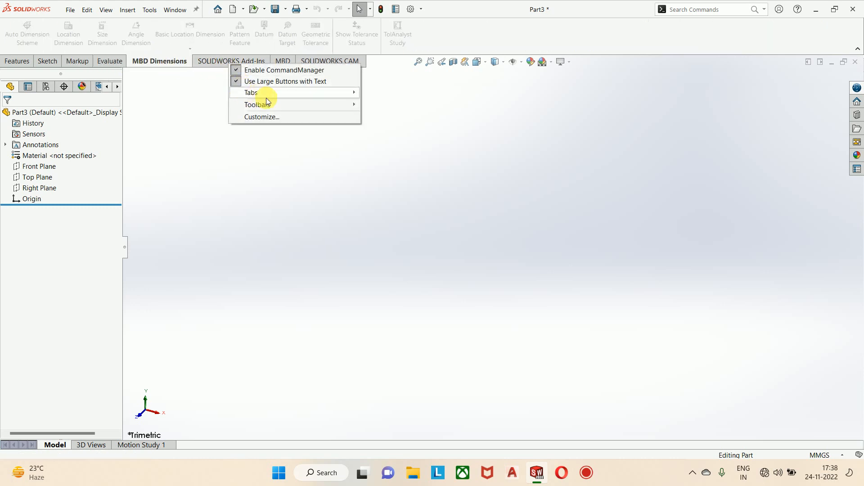
mouse_move(282, 94)
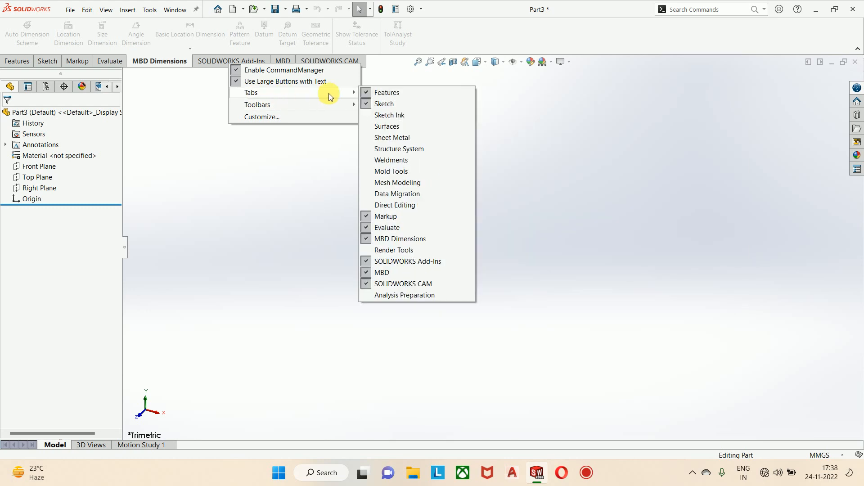
click(385, 139)
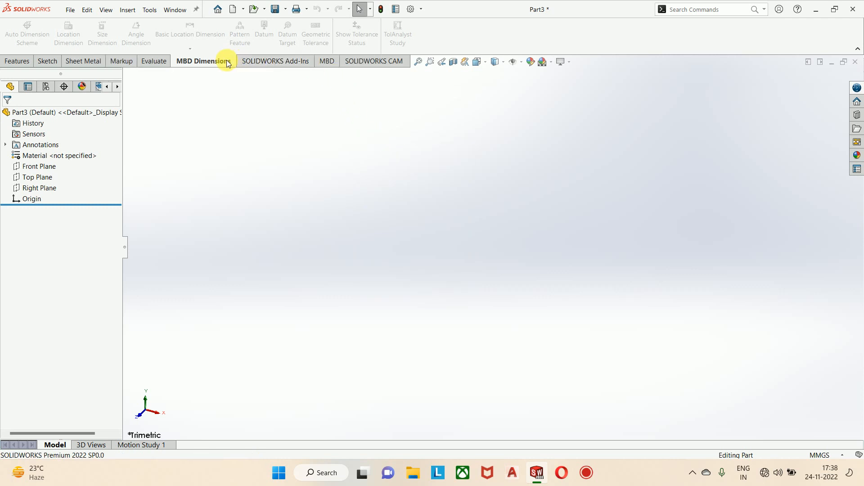
right_click(295, 61)
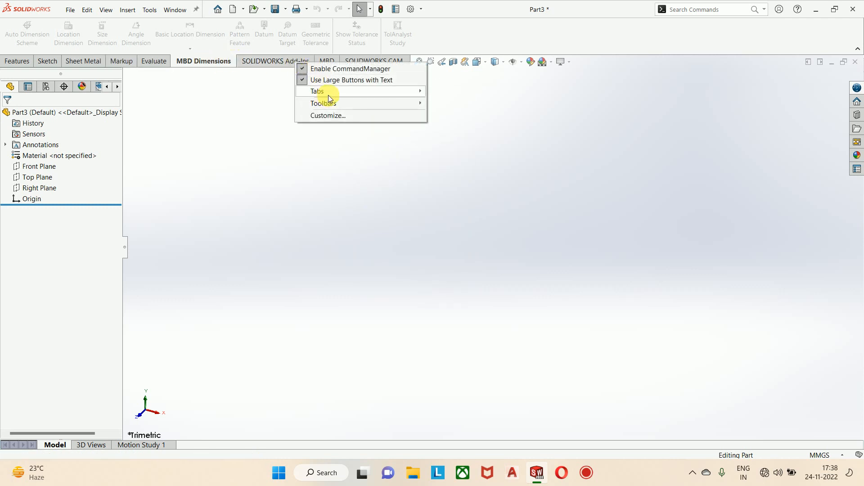
mouse_move(328, 94)
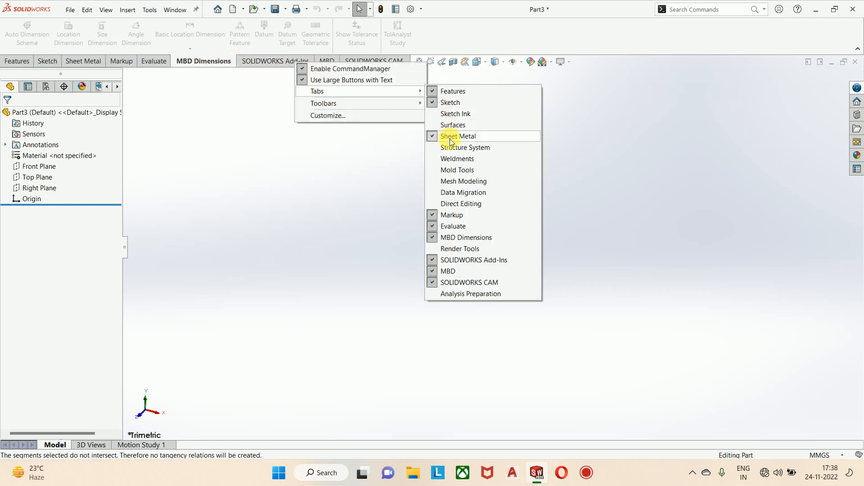
click(454, 170)
click(69, 61)
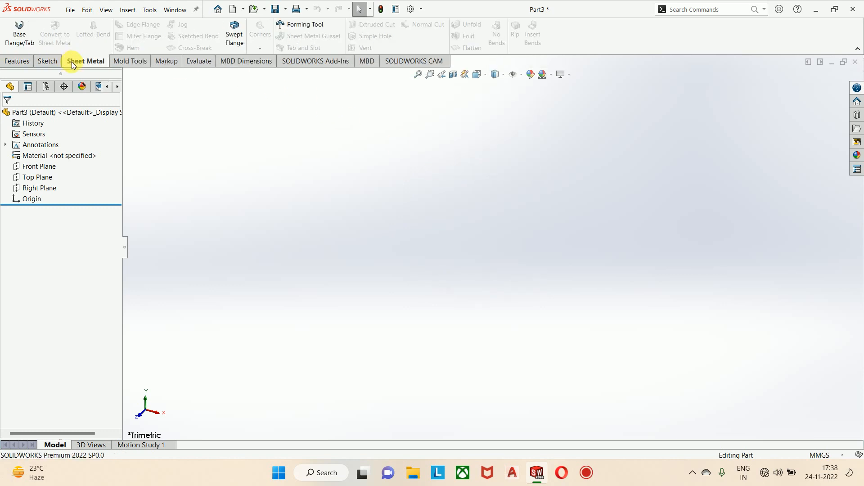
click(124, 62)
click(163, 63)
click(202, 61)
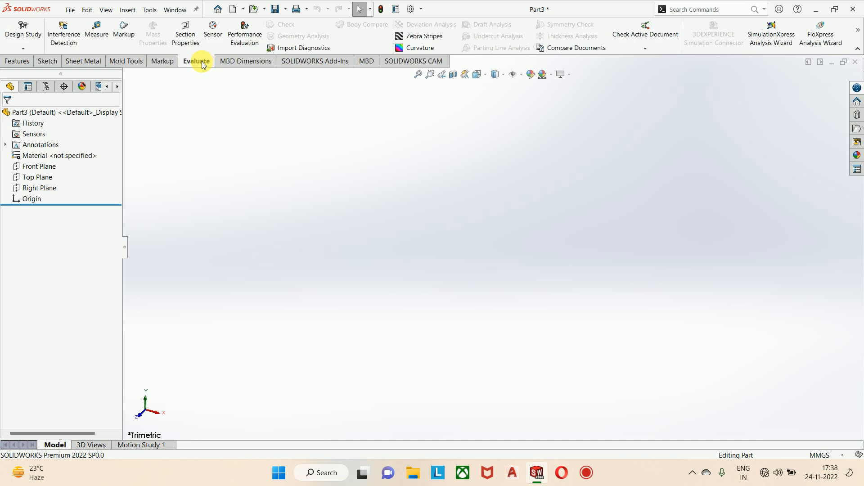
click(382, 62)
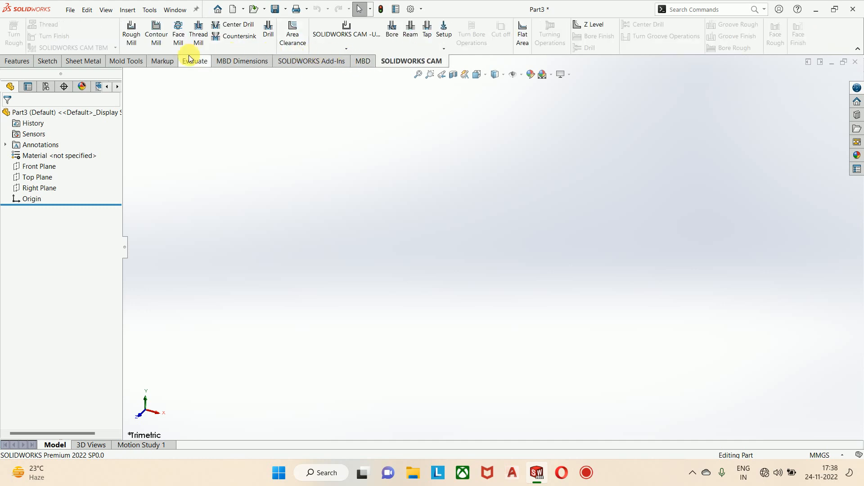
click(11, 61)
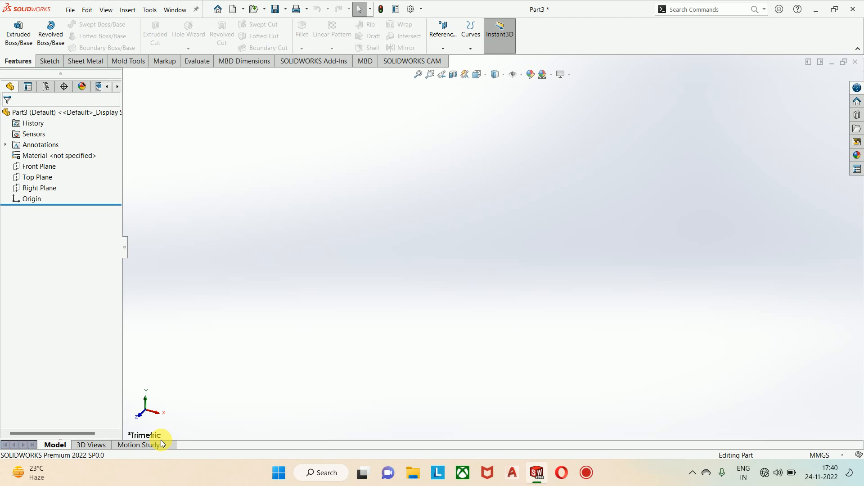
Step: Highlight the Front, Top and Right planes in turn to examine their orientation, and view the Front Plane's available commands
click(48, 169)
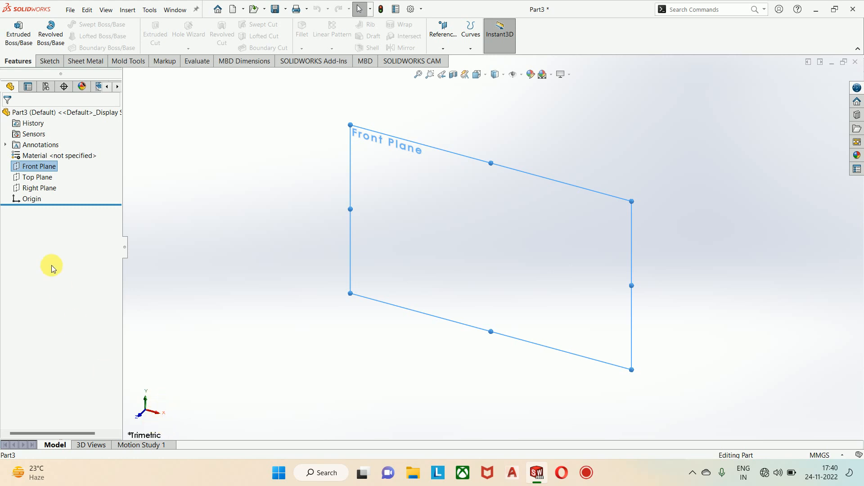
click(32, 177)
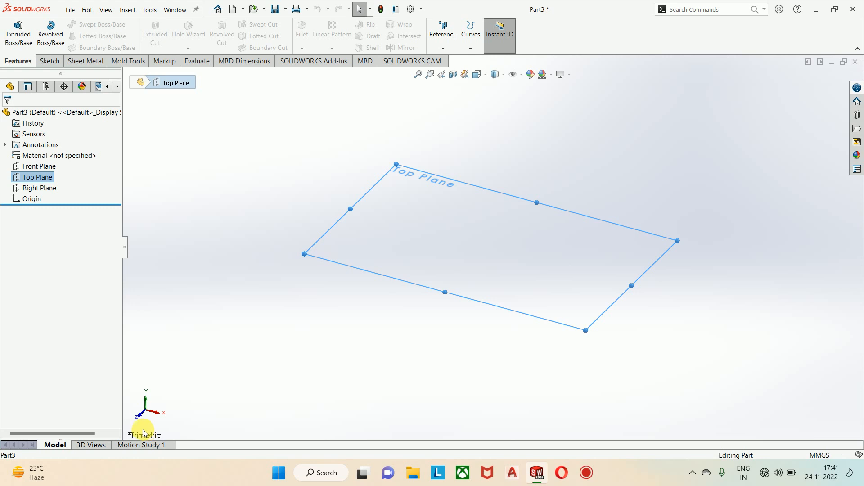
click(36, 190)
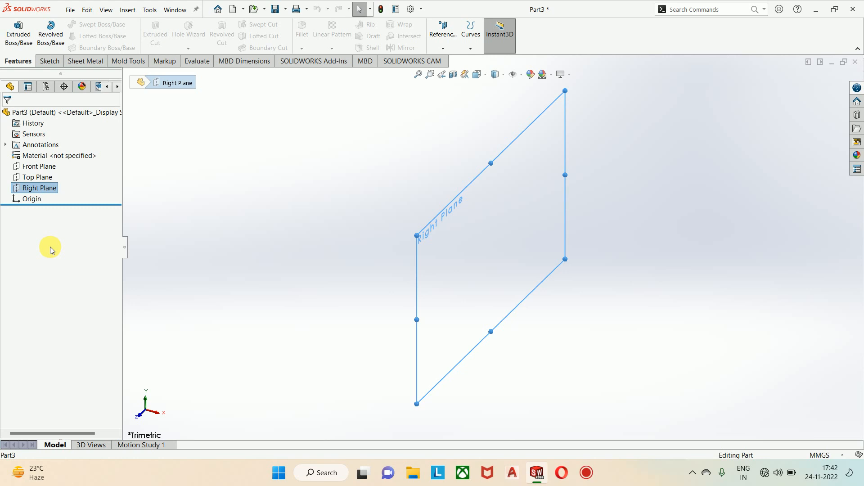
right_click(44, 167)
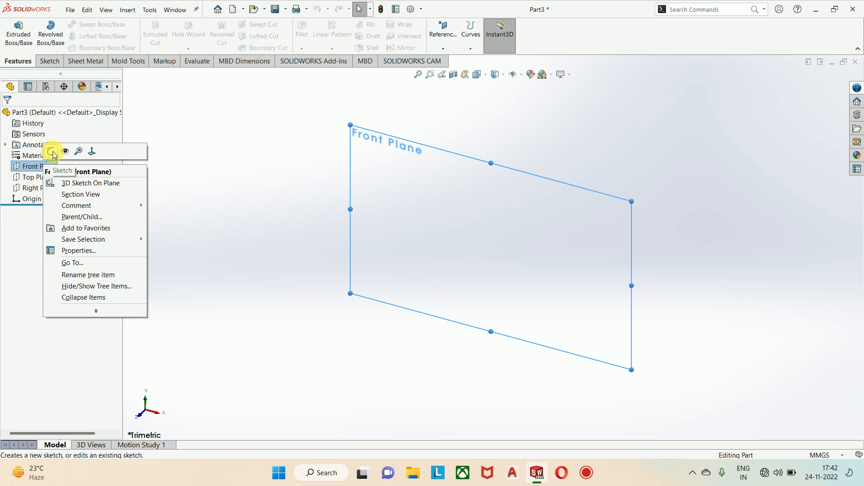
click(15, 291)
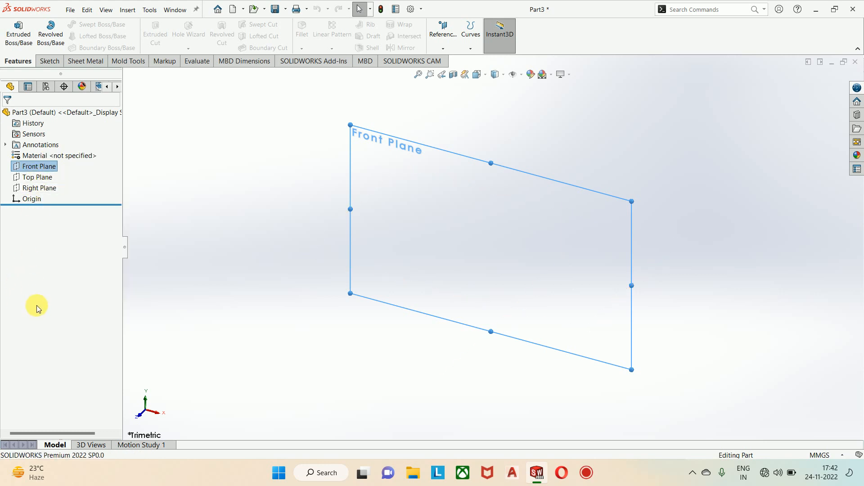
click(314, 250)
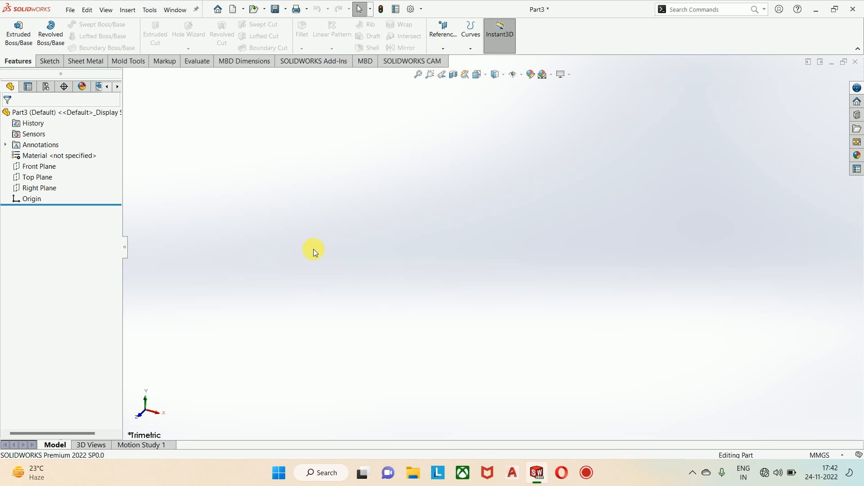
right_click(37, 178)
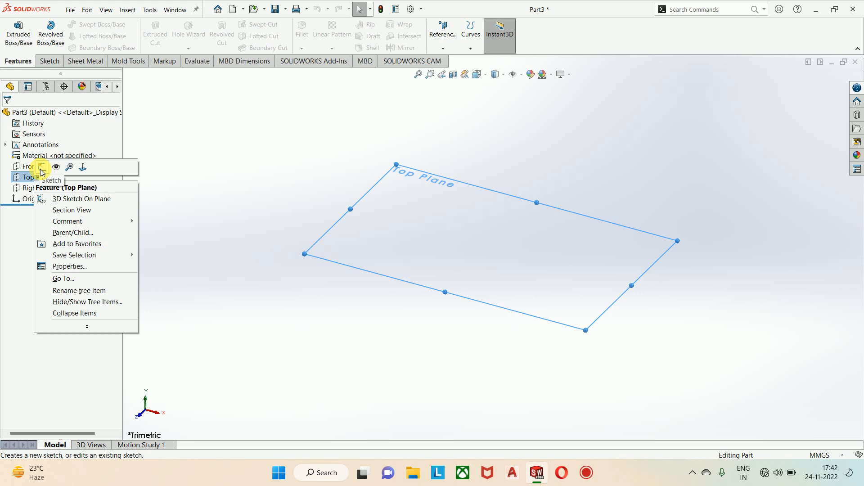
click(41, 168)
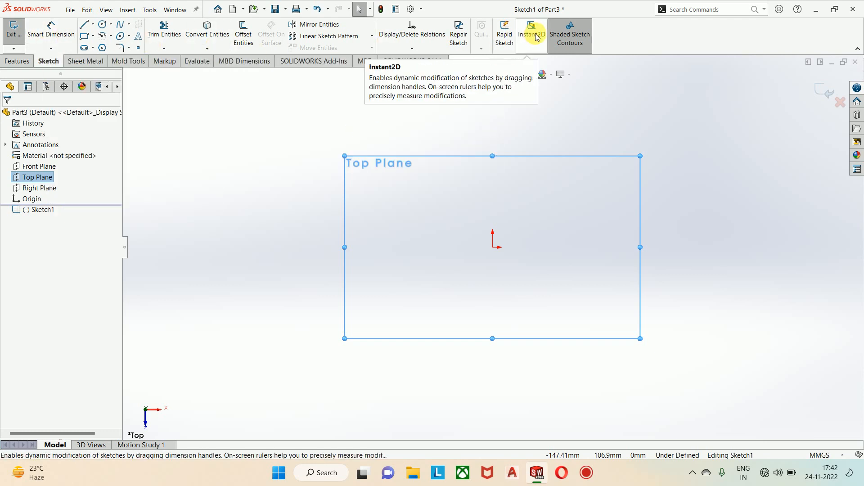
click(839, 102)
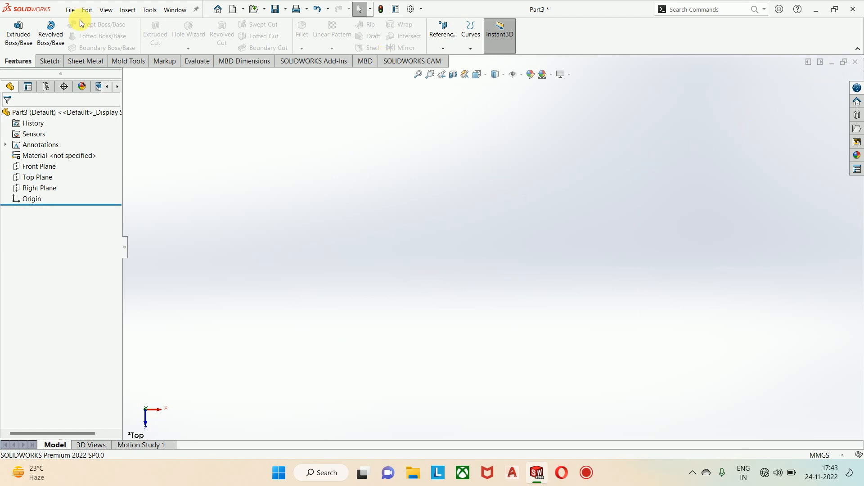
Step: Start the Line tool in a new sketch on the Top Plane
click(53, 61)
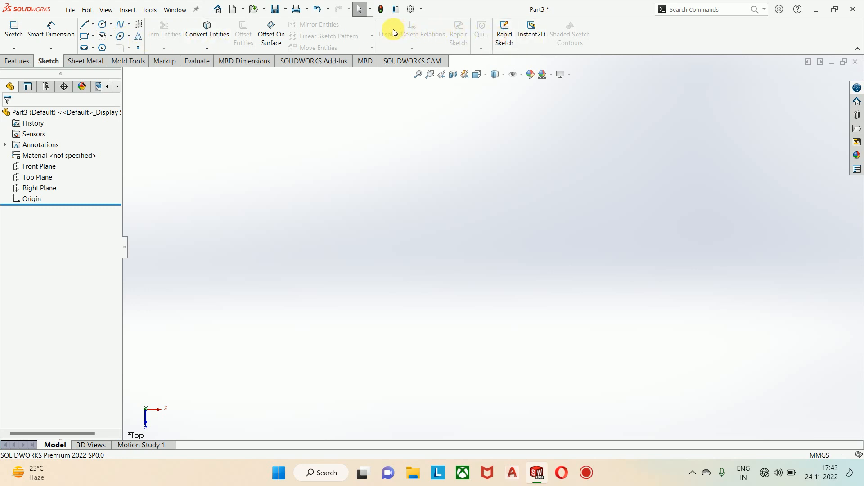
click(84, 24)
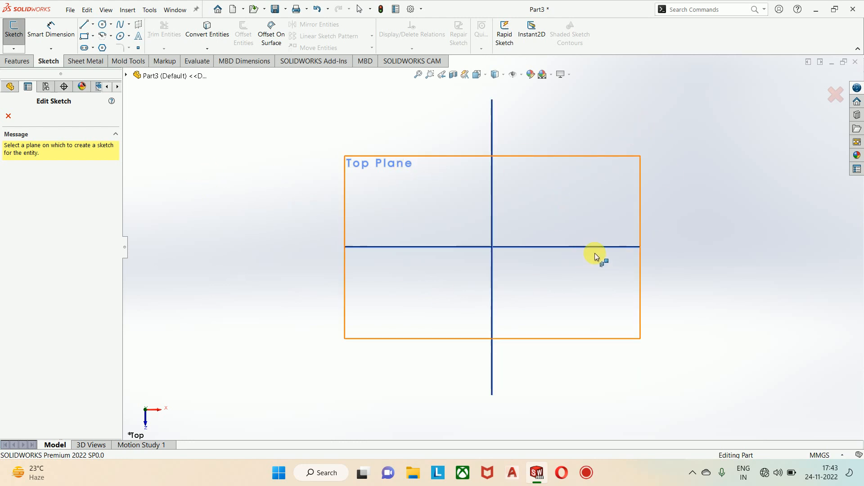
middle_drag(598, 257, 633, 283)
middle_drag(710, 289, 679, 324)
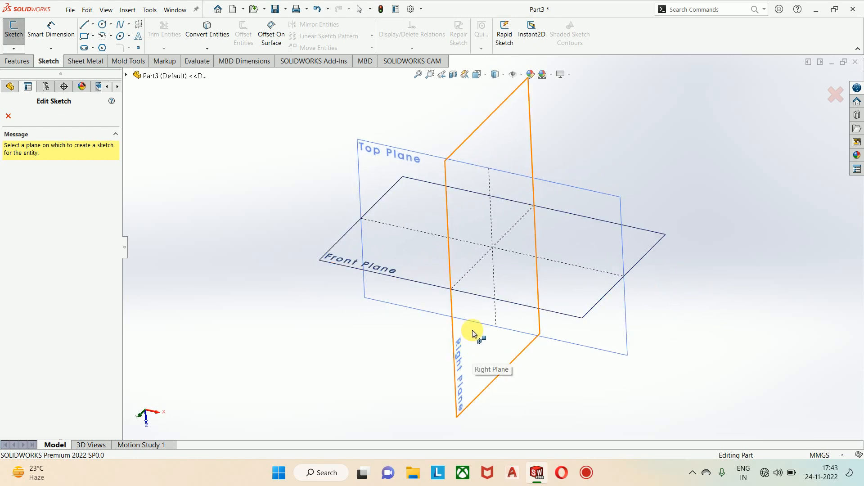
click(394, 156)
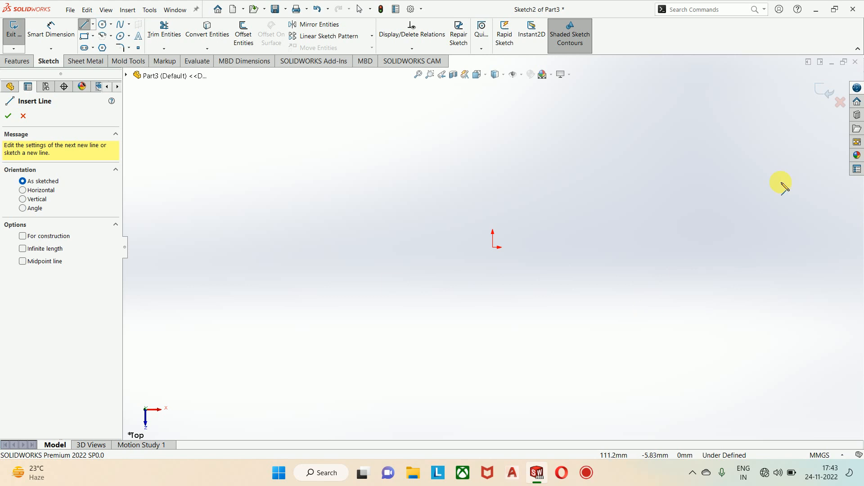
Step: Close the current part without saving it and create a new part document
click(855, 62)
click(466, 240)
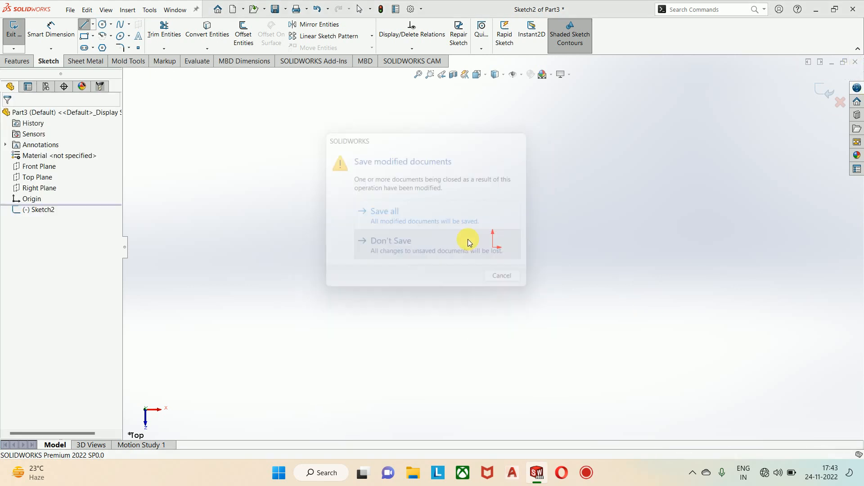
click(71, 10)
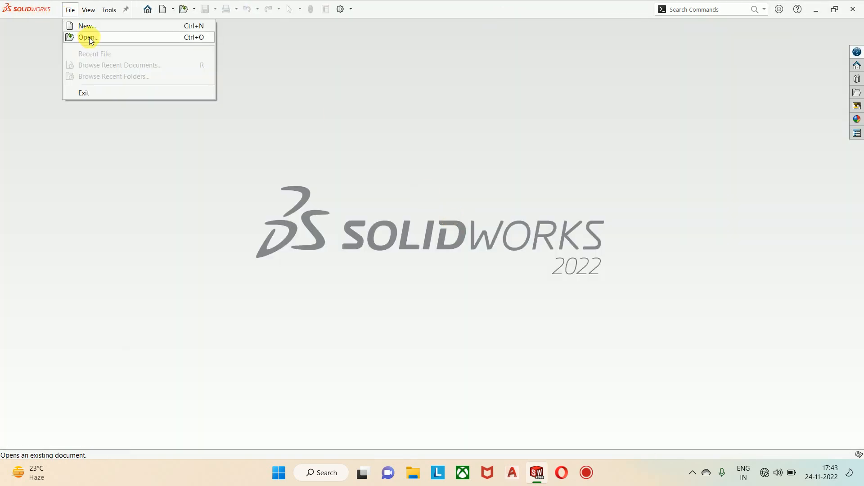
click(85, 26)
click(534, 321)
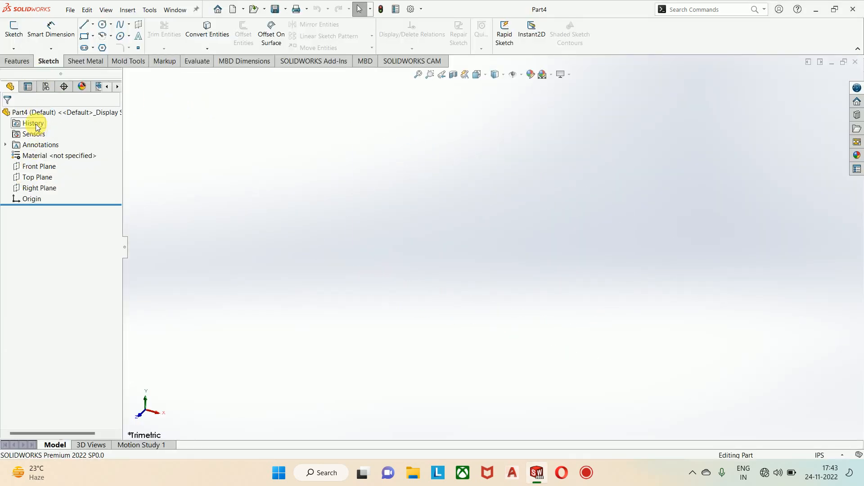
Step: Start a new sketch on the Front Plane
right_click(36, 166)
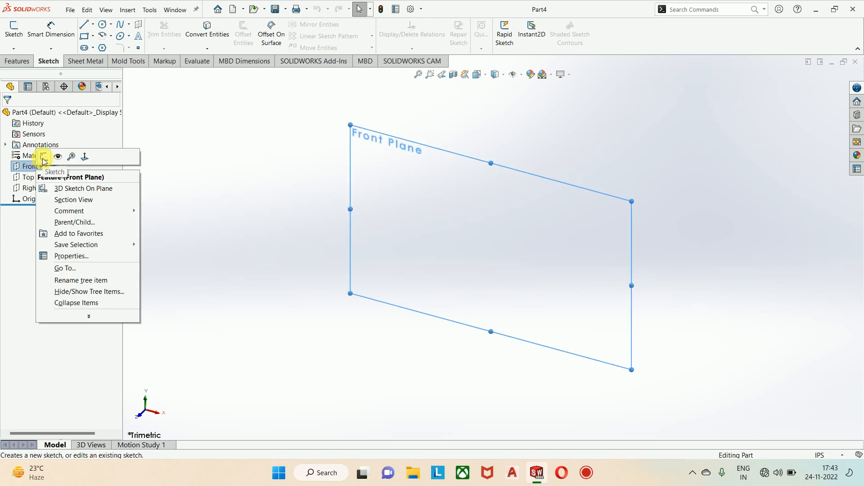
click(43, 156)
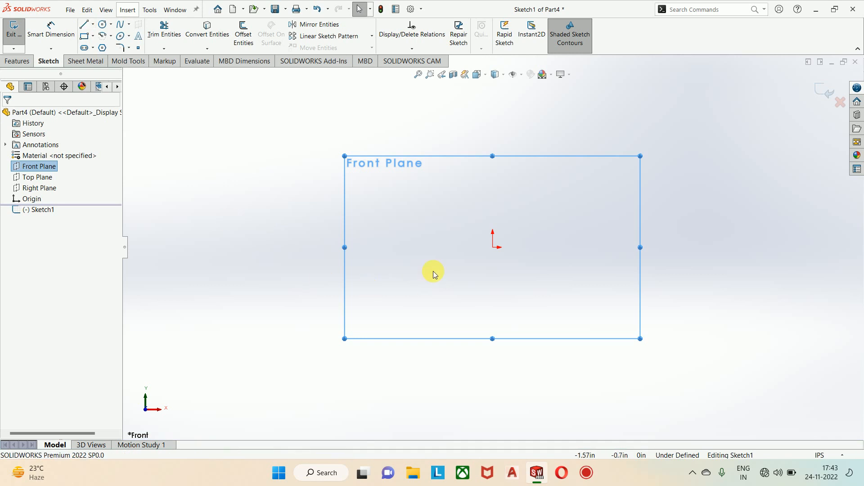
click(86, 25)
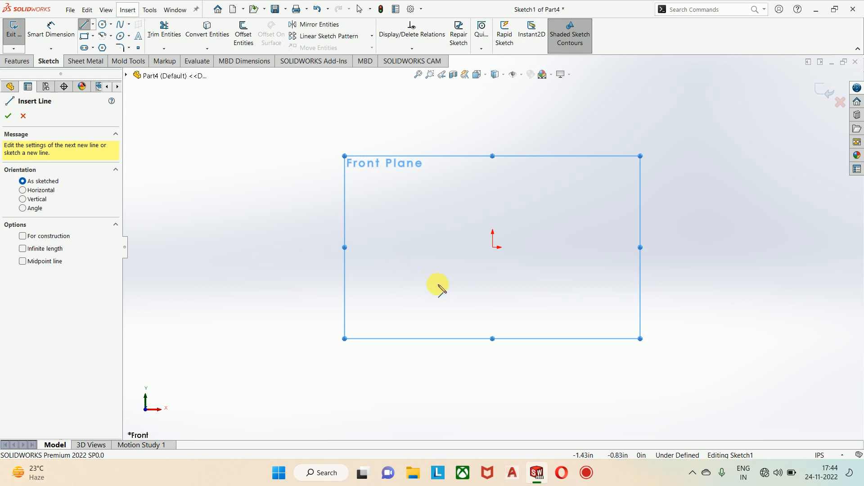
click(255, 199)
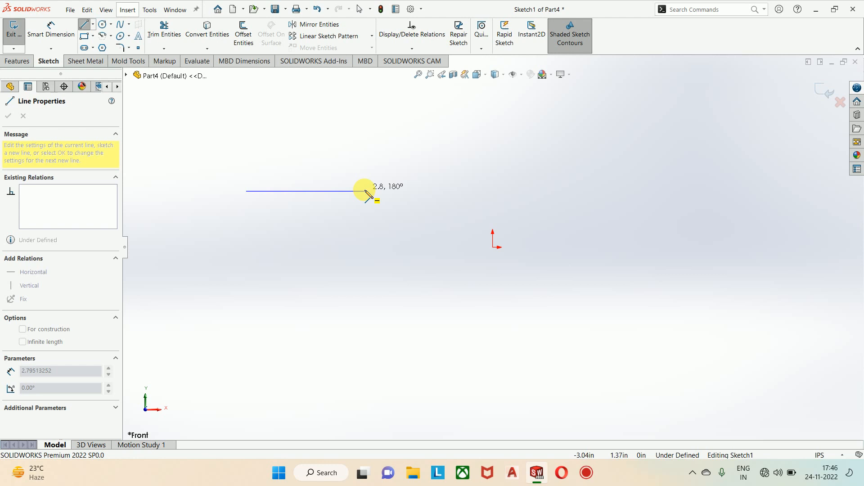
key(Escape)
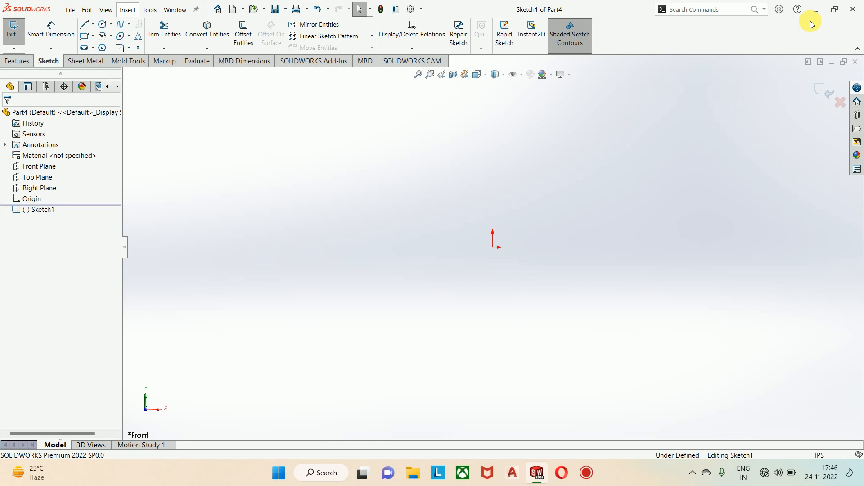
Step: Minimize the part's document window within the application
click(832, 61)
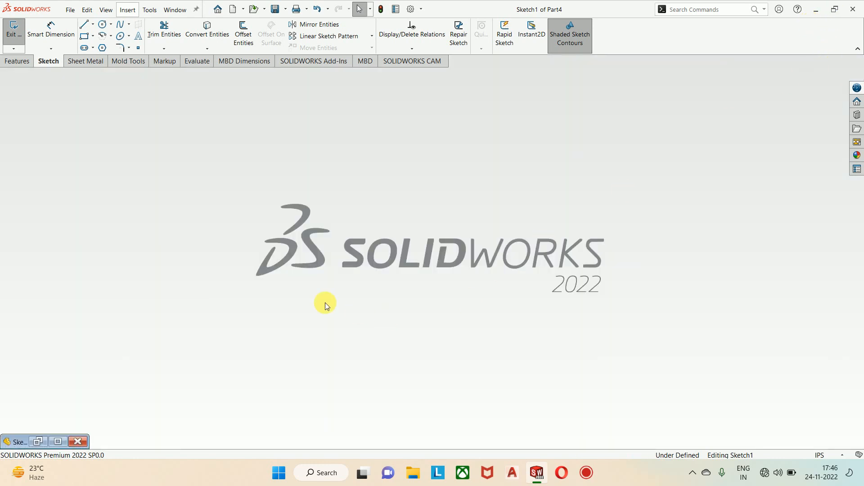
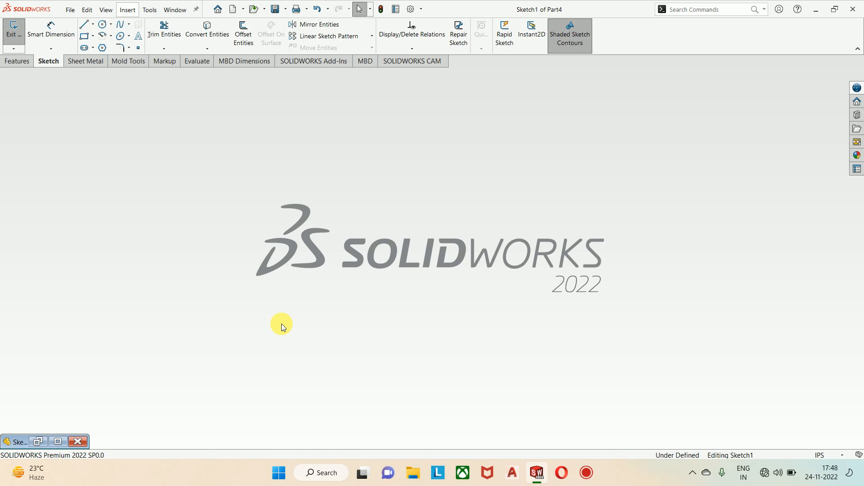
Step: Maximize the part's document window within the application
click(58, 442)
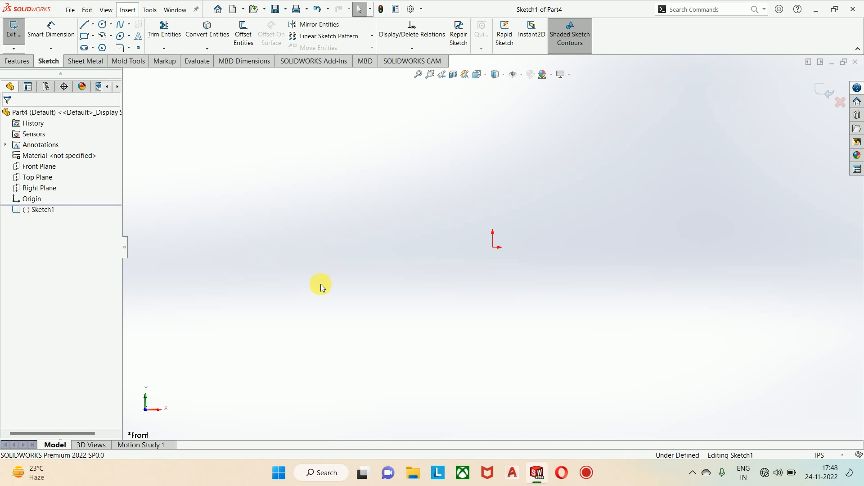
Step: Sketch a single sloped line above and to the left of the origin
click(84, 24)
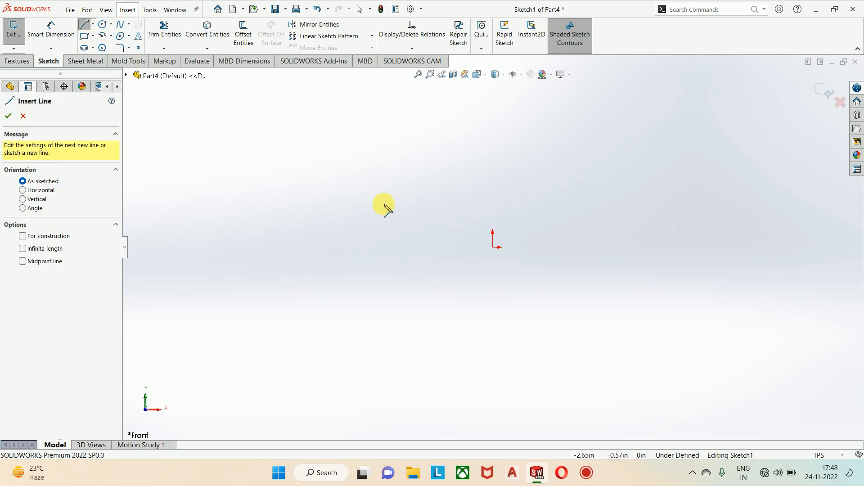
click(284, 153)
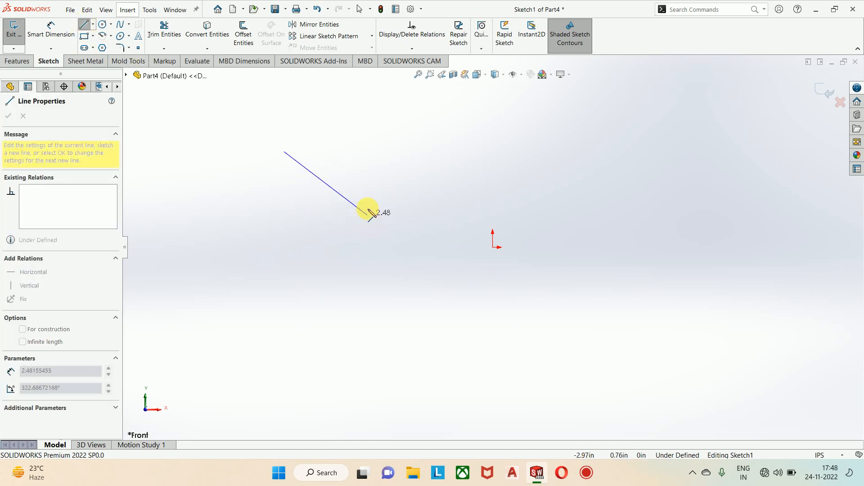
click(362, 193)
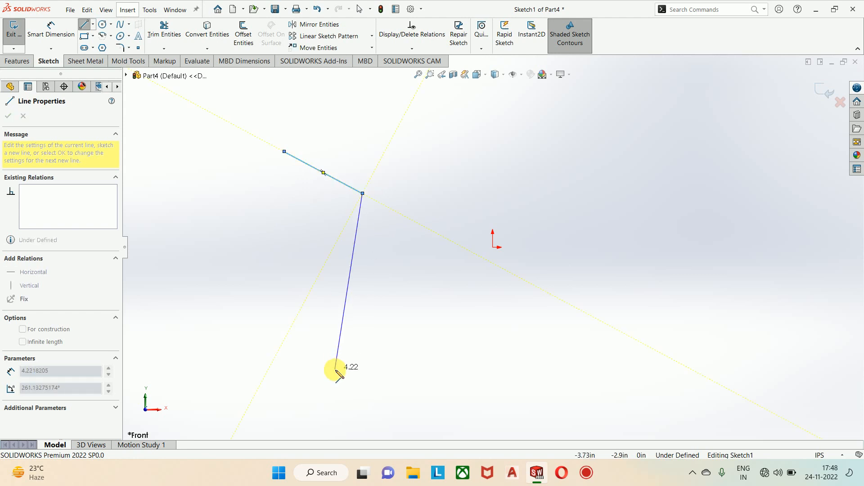
key(Escape)
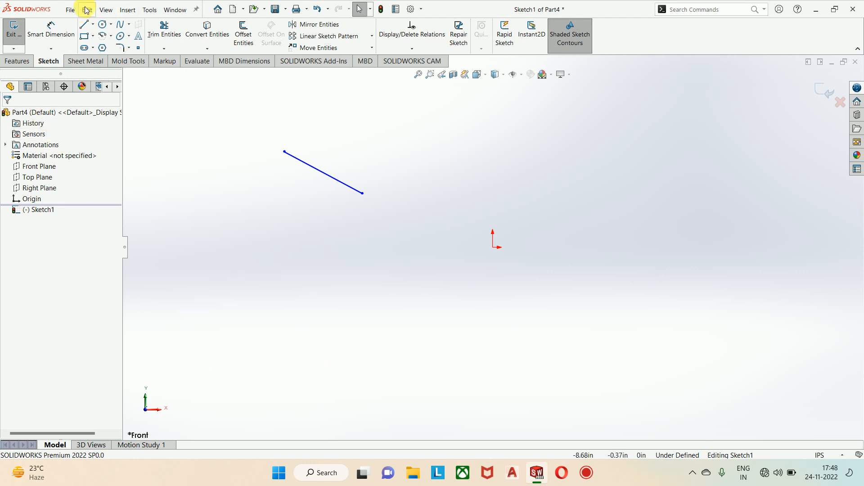
Step: Sketch a horizontal line about 4.22 in long below the origin
click(84, 24)
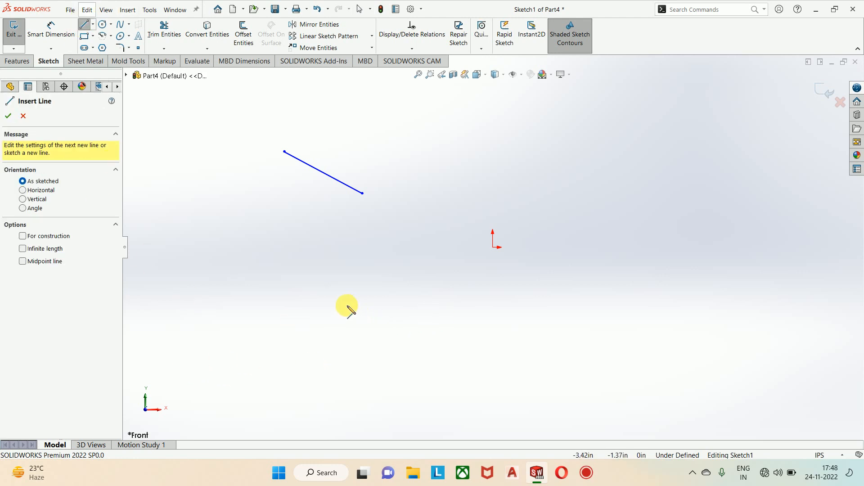
click(383, 365)
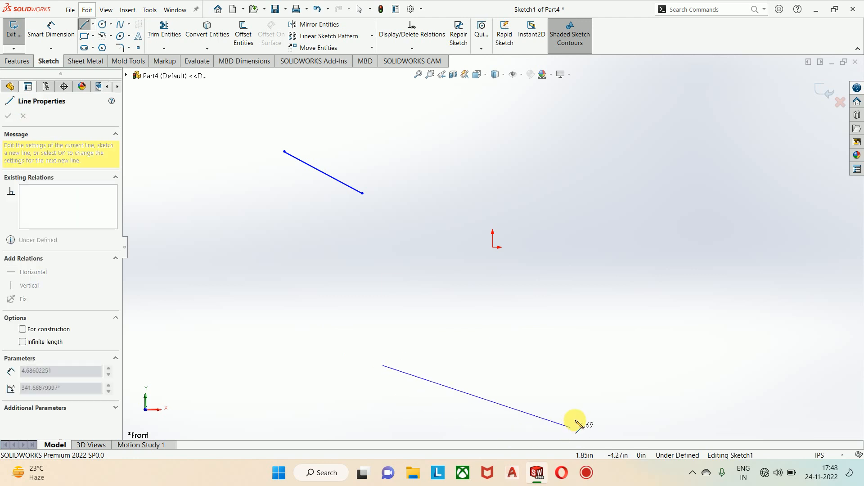
click(560, 365)
key(Escape)
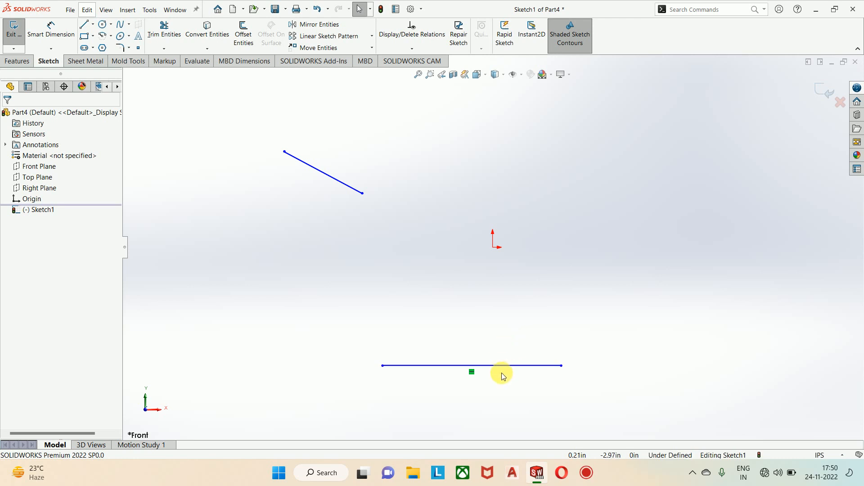
Step: Relocate the horizontal line above and right of the origin, with its endpoints at about X 0.66 and 4.2 in, Y 2.01 in
drag(503, 366, 670, 163)
click(461, 312)
click(550, 345)
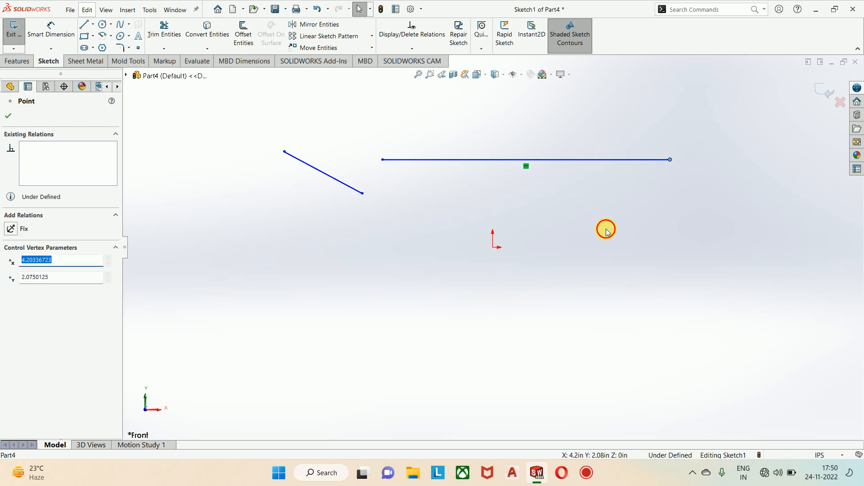
drag(382, 160, 521, 162)
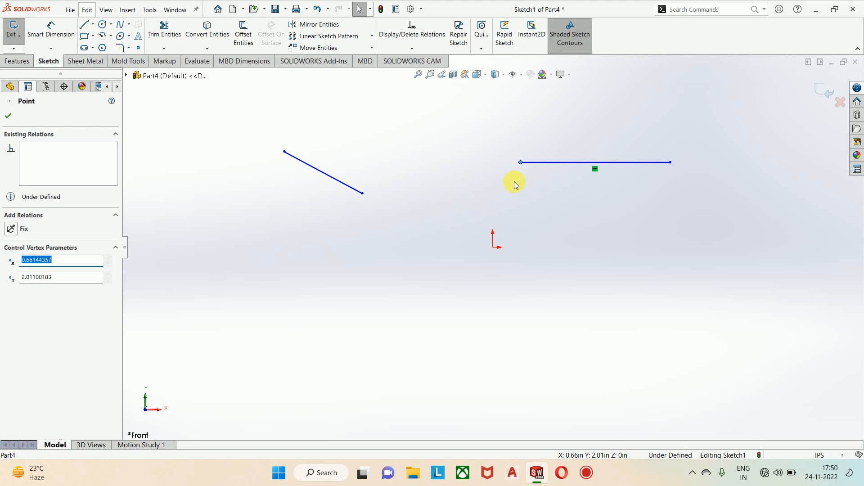
click(589, 309)
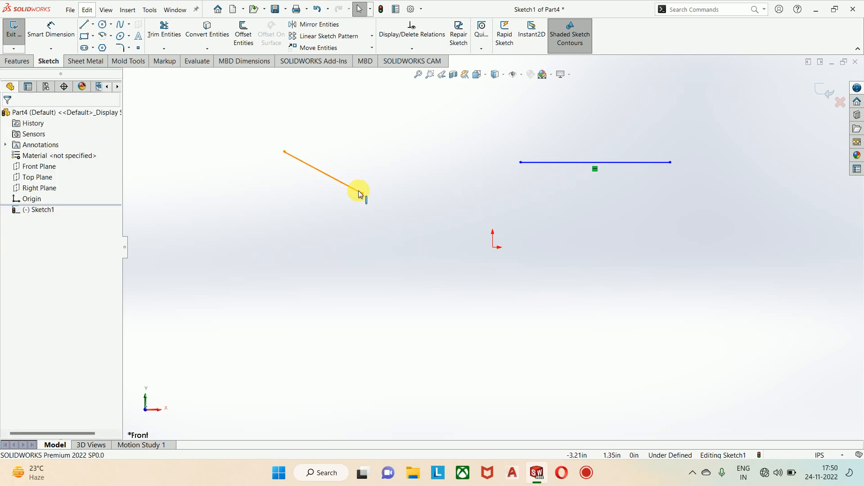
Step: Lengthen the sloped line and move it down and left, and shorten the horizontal line by relocating its left endpoint
drag(360, 192, 400, 260)
mouse_move(365, 229)
mouse_down()
mouse_move(445, 137)
mouse_move(459, 162)
mouse_move(347, 289)
mouse_move(297, 302)
mouse_up()
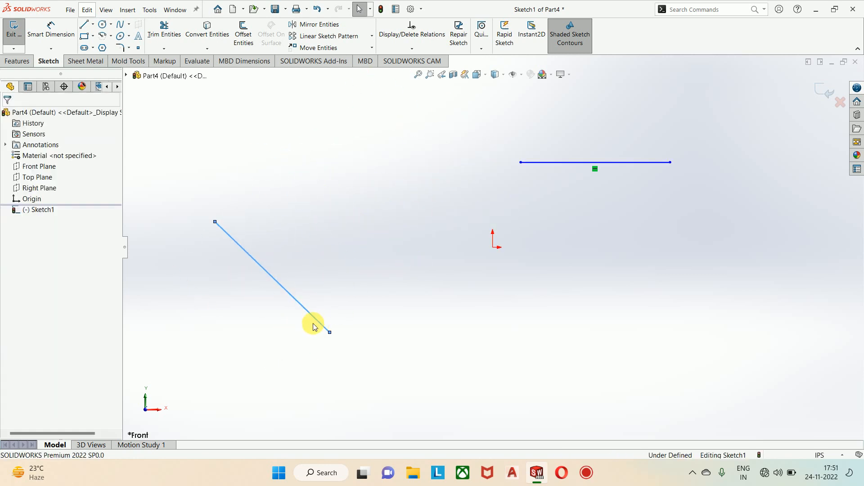
click(83, 23)
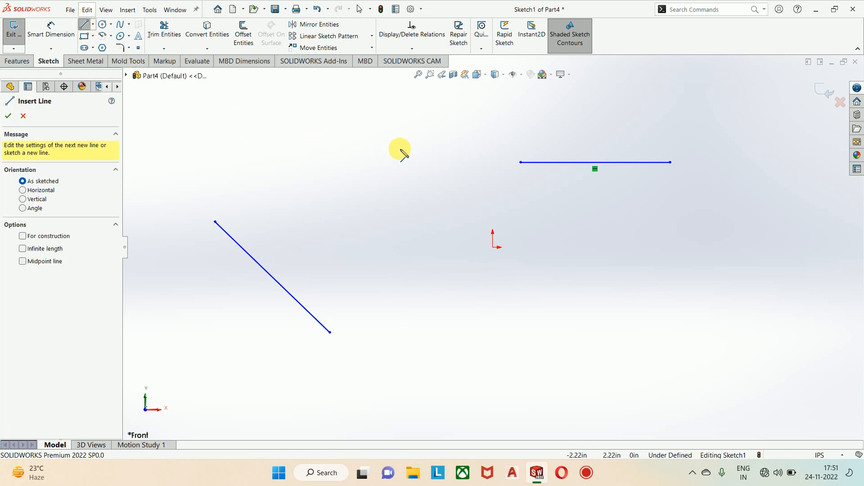
key(Escape)
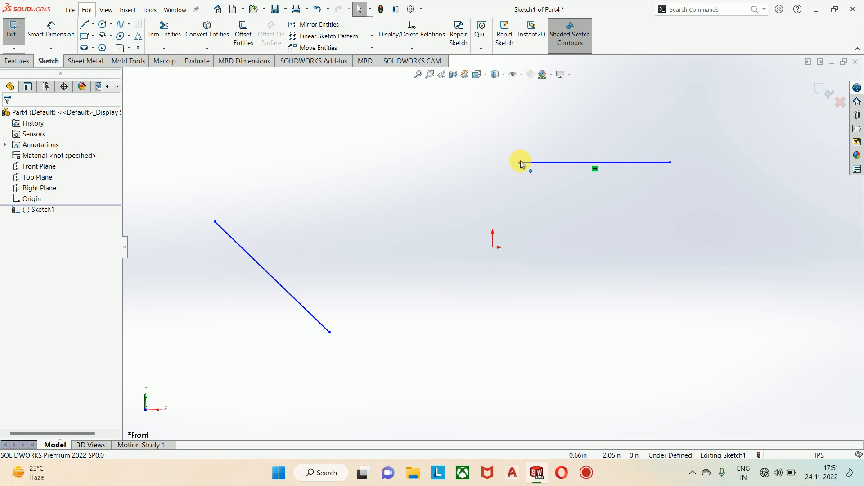
drag(521, 164, 539, 173)
click(523, 303)
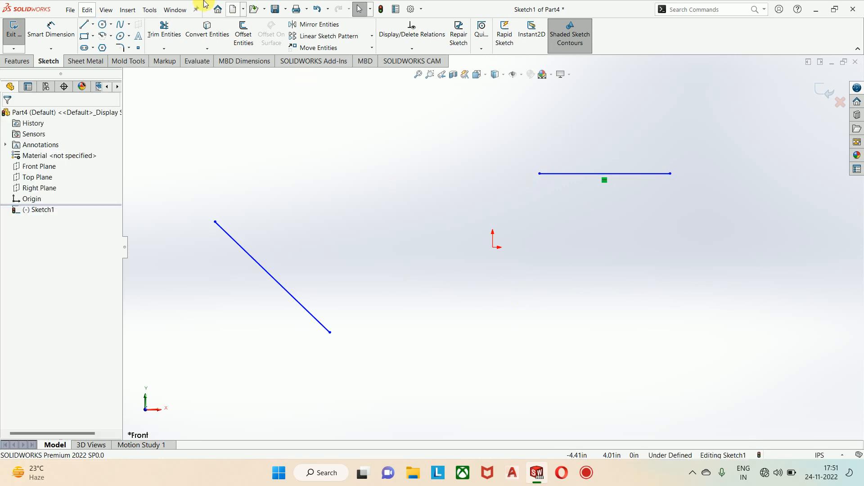
Step: Sketch a vertical line about 1.9 in long above the sloped line and shift it slightly right by its lower endpoint
click(84, 25)
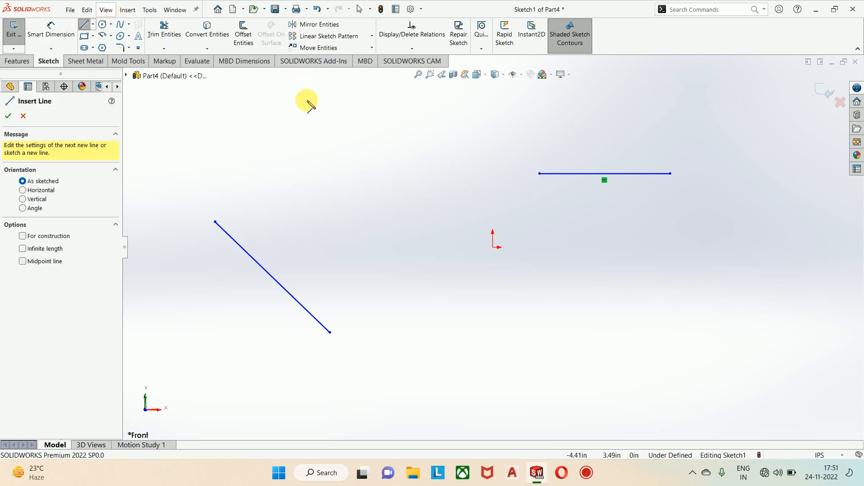
click(306, 101)
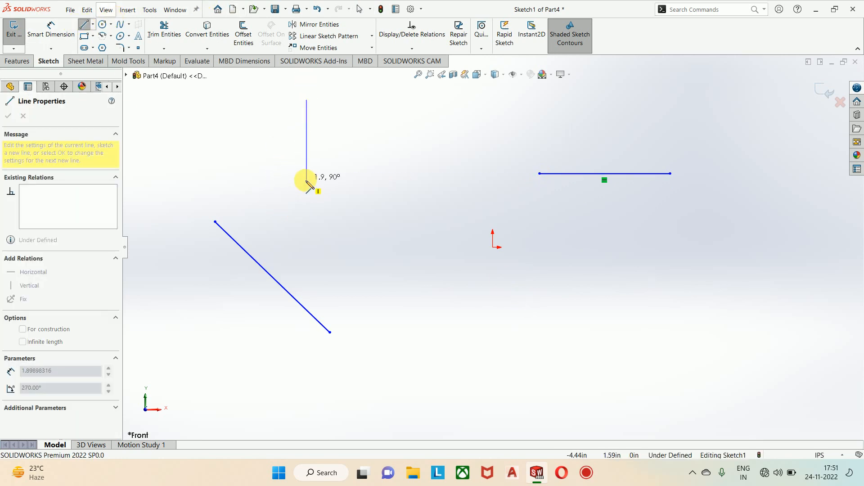
click(306, 180)
key(Escape)
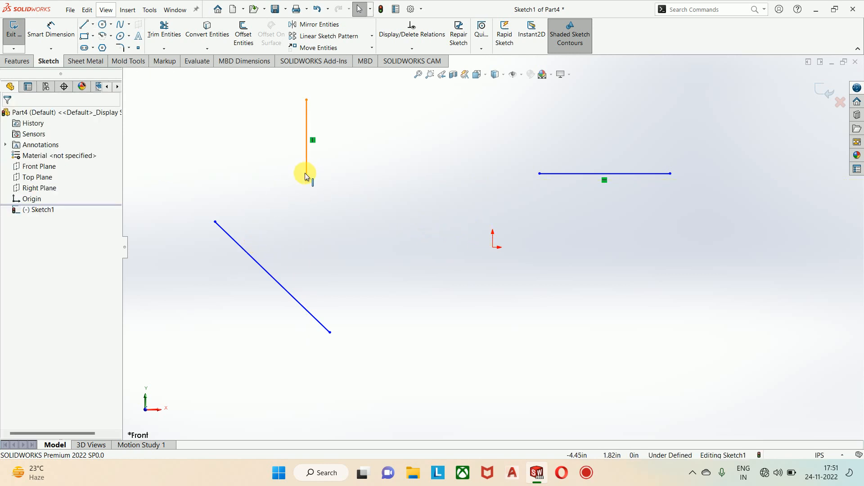
drag(307, 180, 325, 172)
click(393, 223)
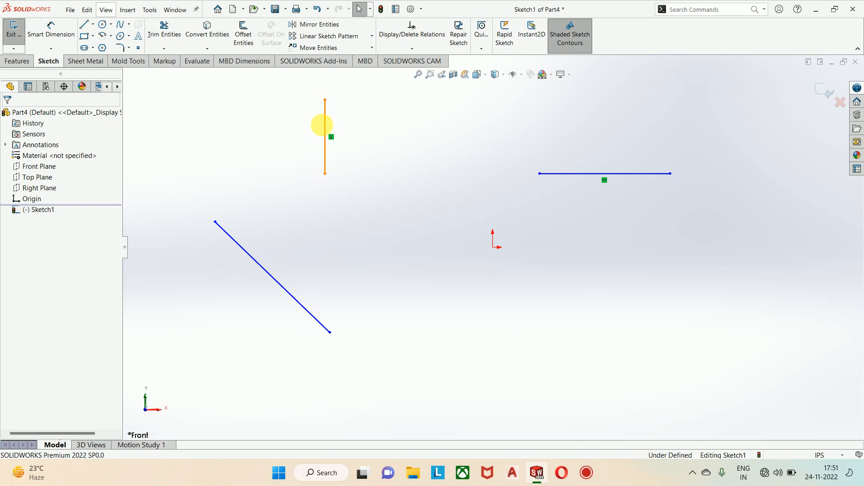
Step: Delete all three lines from the sketch
scroll(378, 188, up, 2)
mouse_move(678, 318)
mouse_down()
mouse_move(273, 122)
mouse_move(278, 149)
mouse_up()
key(Delete)
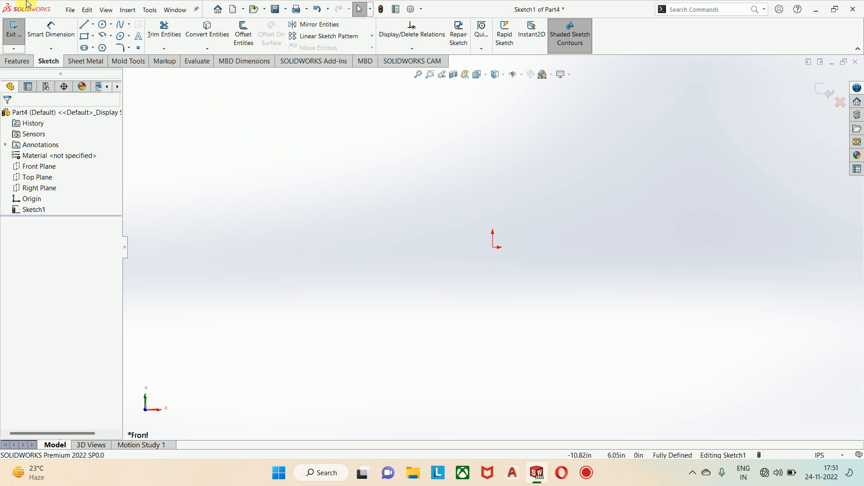
Step: Sketch a closed right triangle with its right angle at the origin and a hypotenuse about 6.19 in long
click(84, 24)
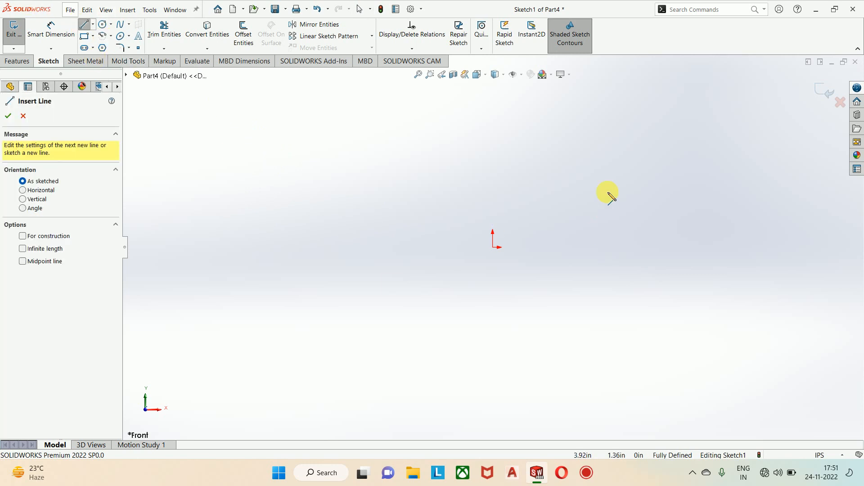
click(492, 130)
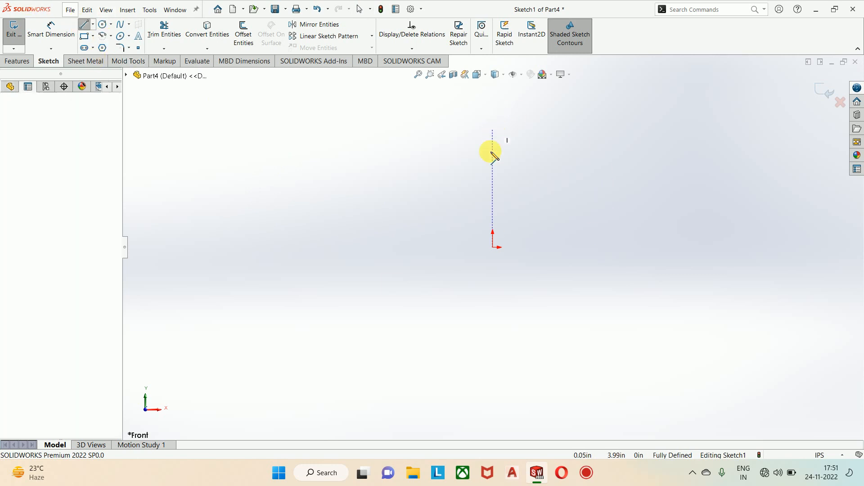
click(492, 247)
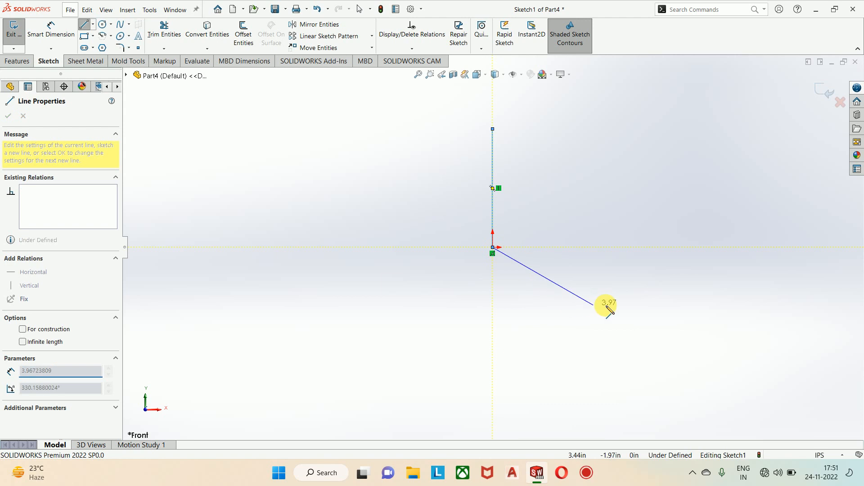
click(630, 248)
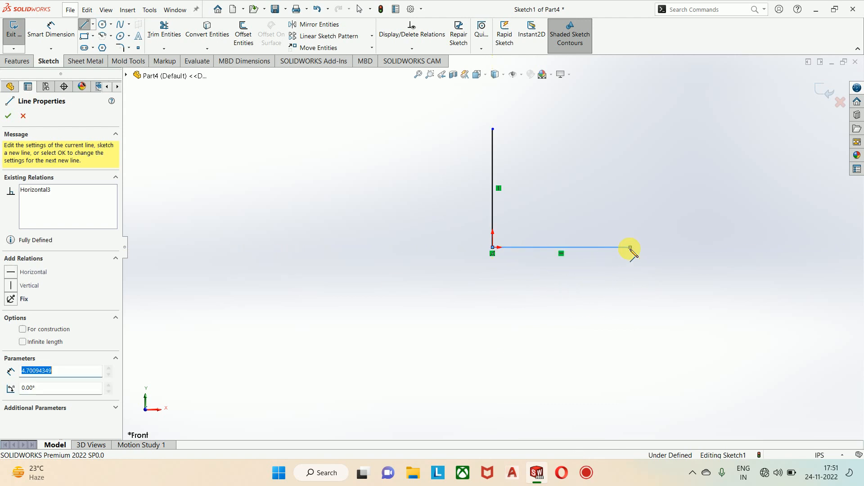
click(492, 129)
key(Escape)
key(Escape)
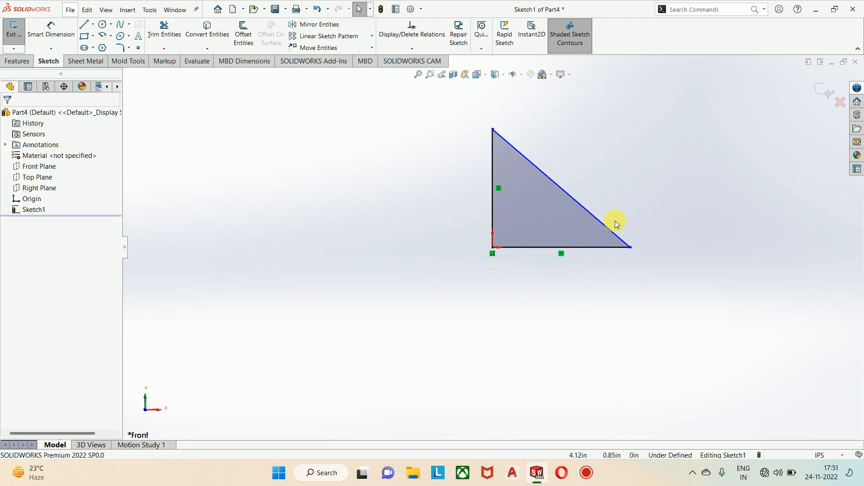
Step: Turn off shaded sketch contours and shrink the triangle by moving its hypotenuse toward the origin
click(557, 37)
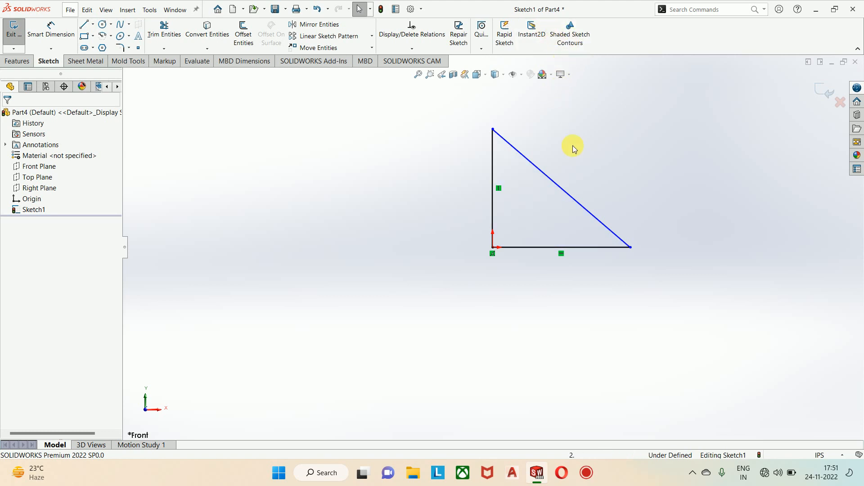
click(567, 36)
click(567, 36)
click(605, 231)
drag(582, 220, 549, 223)
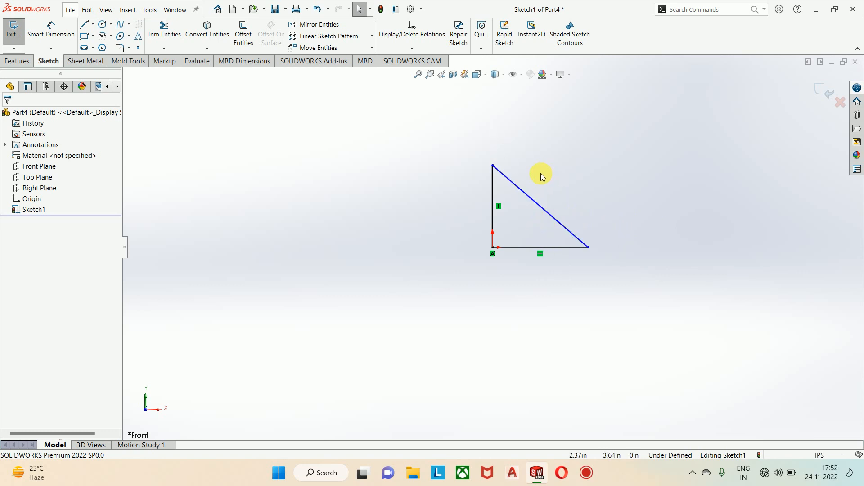
Step: Sketch a second closed right triangle left of the first, with a base about 3.08 in and a hypotenuse about 4.03 in long
scroll(539, 174, down, 2)
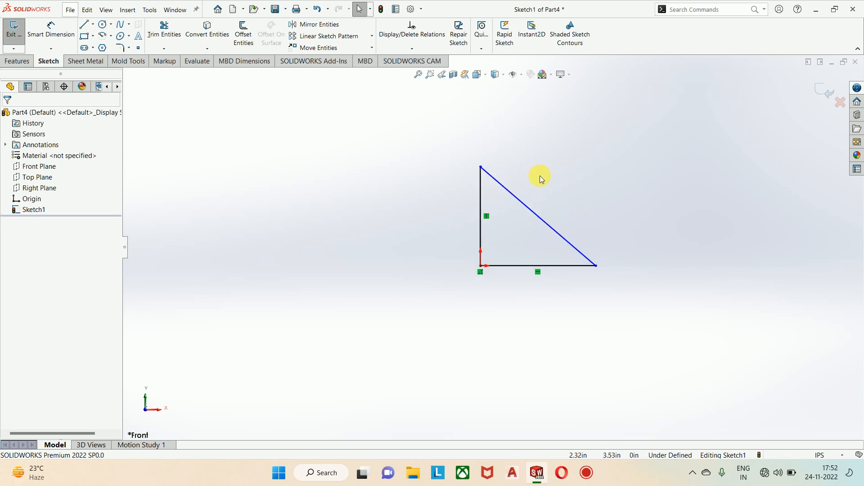
click(82, 24)
click(339, 139)
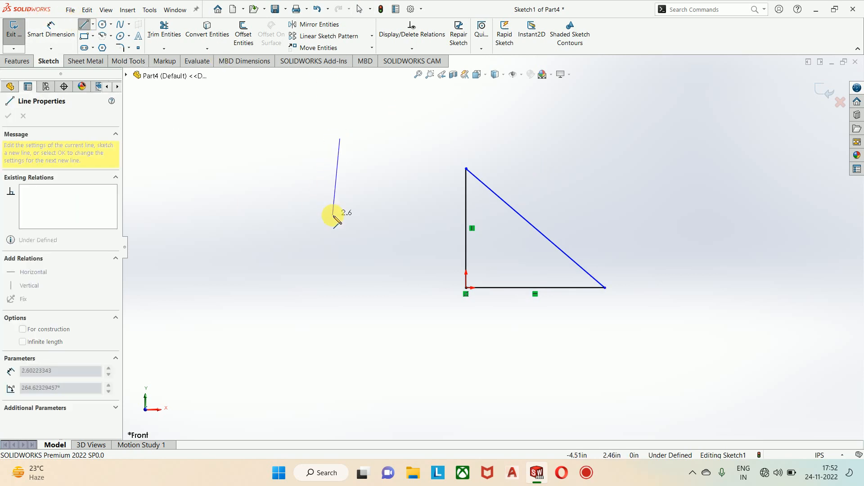
click(340, 215)
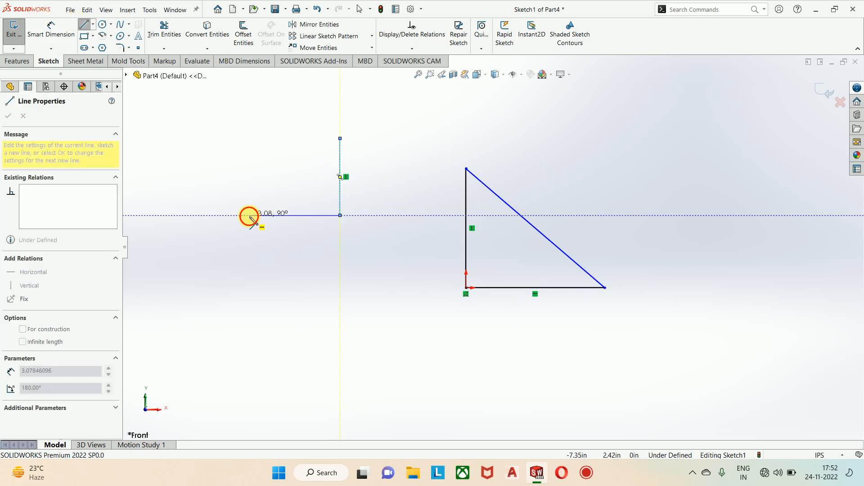
click(250, 215)
click(340, 139)
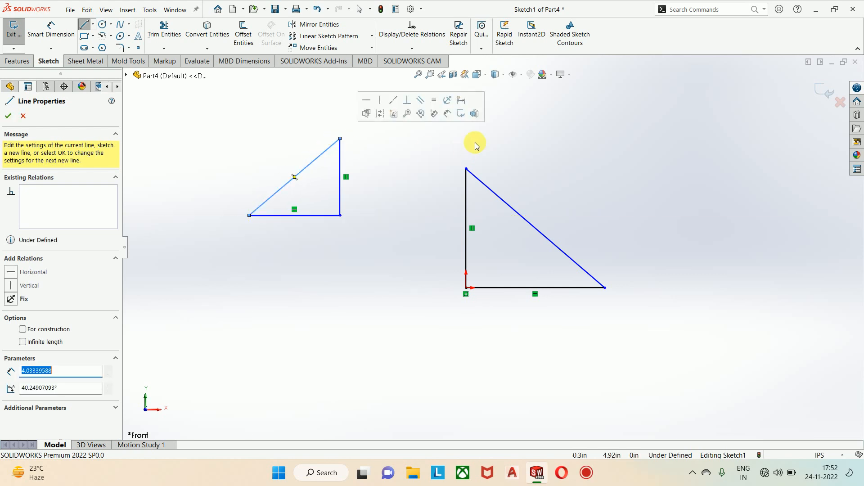
key(Escape)
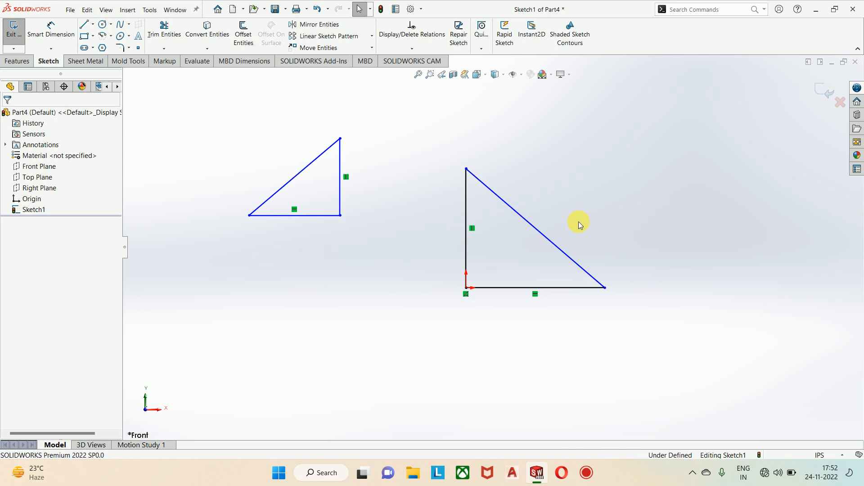
Step: Raise the top vertex of the triangle at the origin to about Y 4.22 in
scroll(536, 198, down, 3)
mouse_move(413, 146)
mouse_down()
mouse_move(418, 127)
mouse_move(414, 135)
mouse_up()
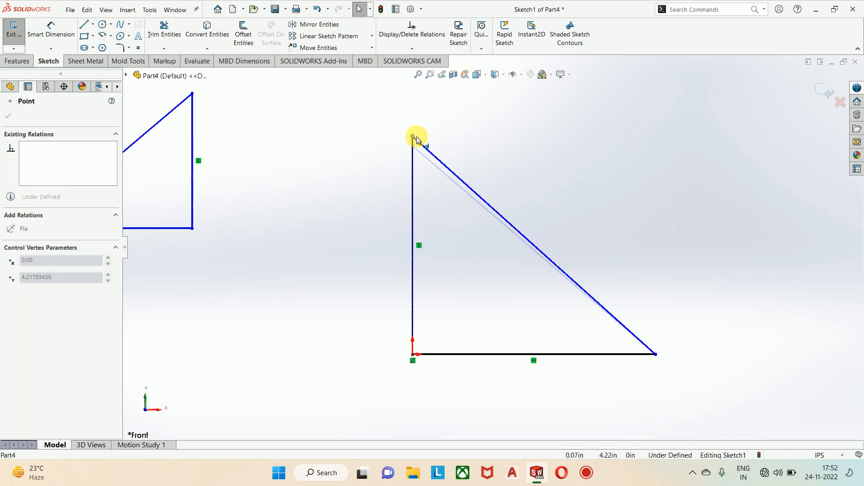
click(610, 216)
Step: Delete both triangles from the sketch
scroll(608, 220, up, 3)
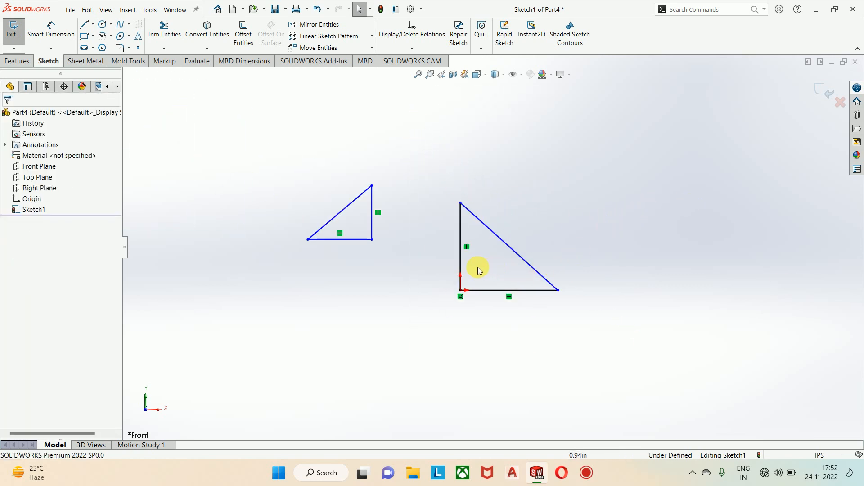
scroll(500, 250, up, 1)
drag(313, 173, 660, 333)
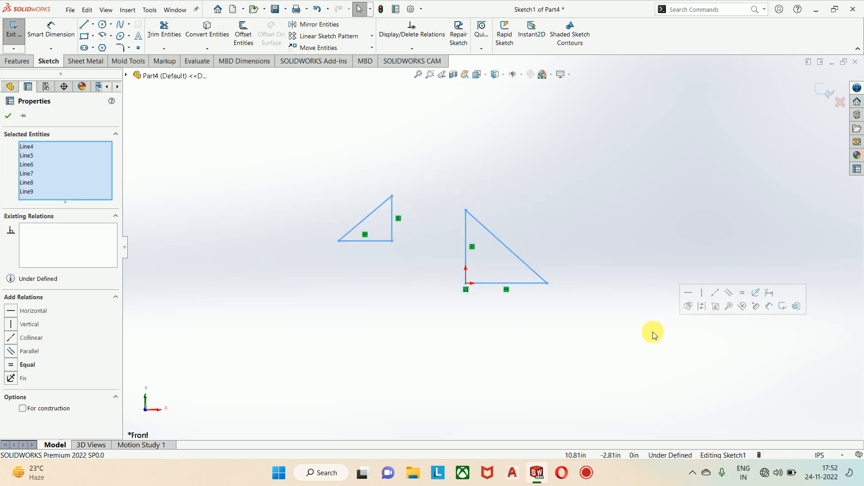
key(Delete)
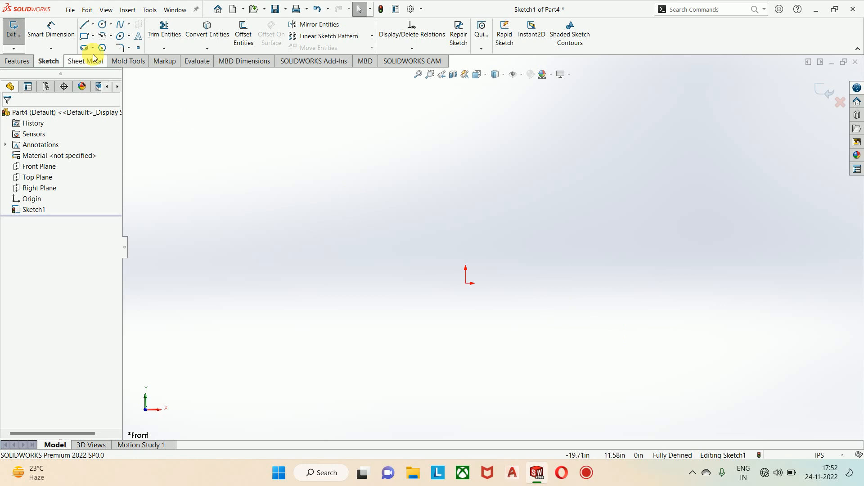
Step: Sketch a horizontal line about 9.24 in long left of the origin and level with it, and lengthen it by moving its right endpoint
click(83, 24)
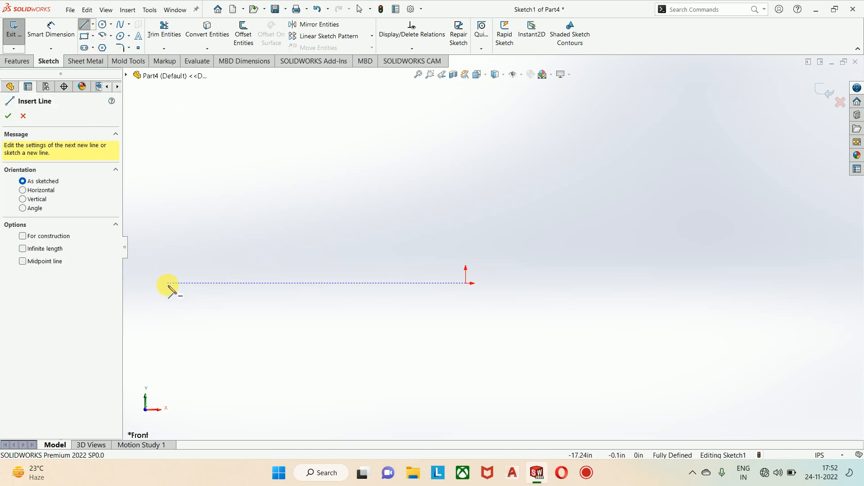
click(167, 283)
click(328, 283)
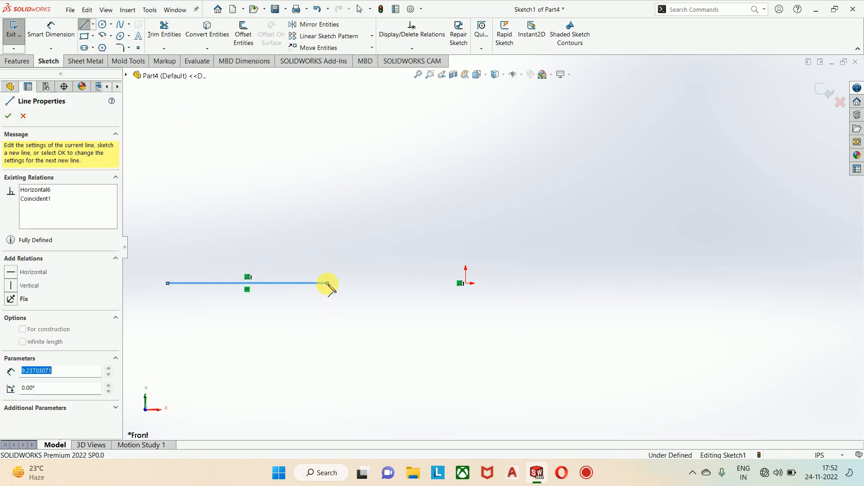
key(Escape)
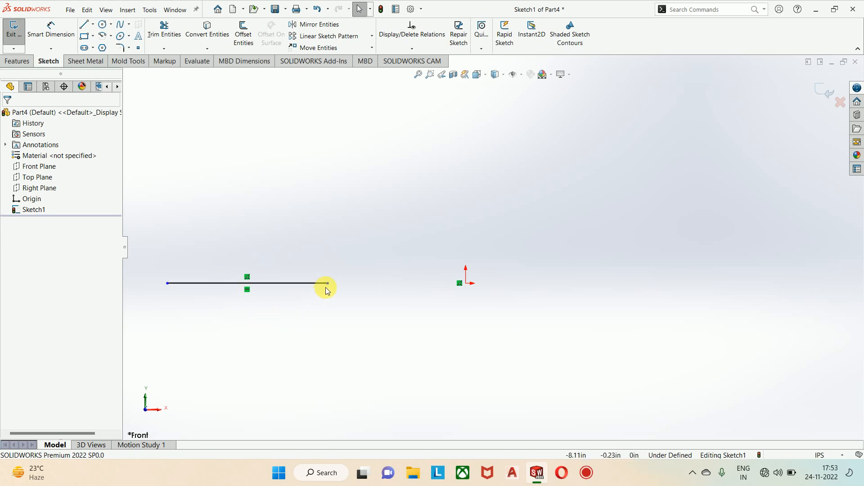
drag(327, 284, 354, 302)
click(322, 320)
Step: Sketch a vertical line about 5.5 in long above the origin and aligned with it
click(84, 23)
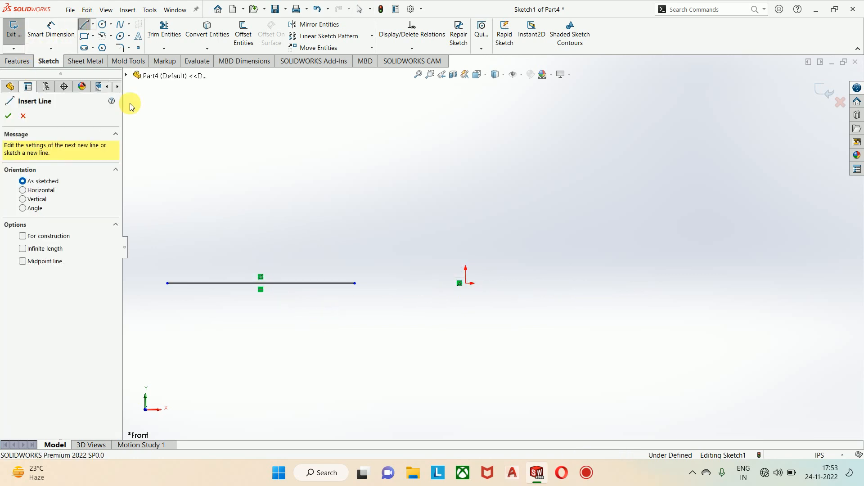
click(465, 105)
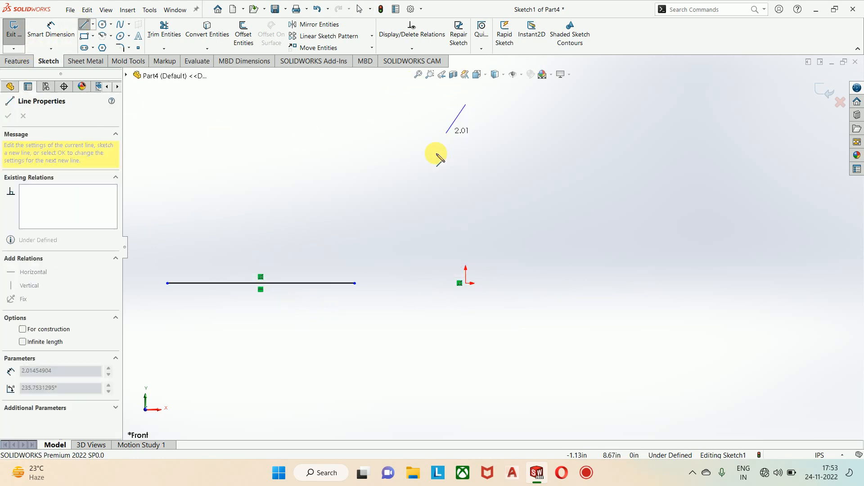
click(465, 201)
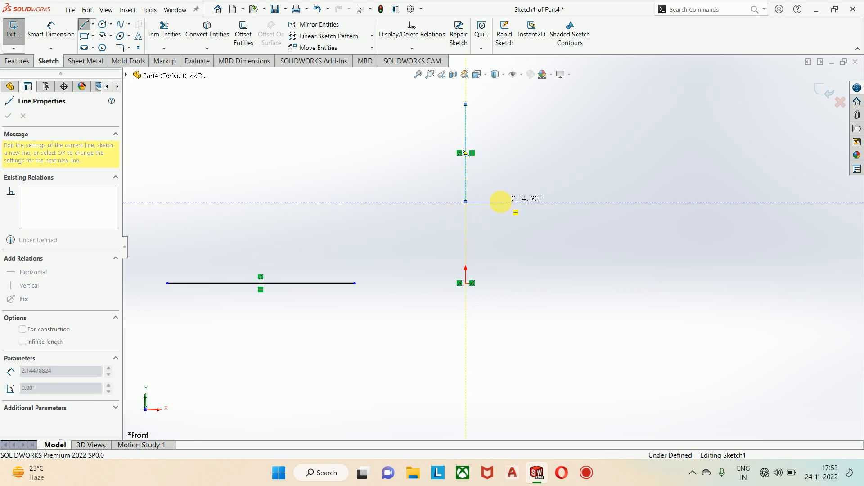
key(Escape)
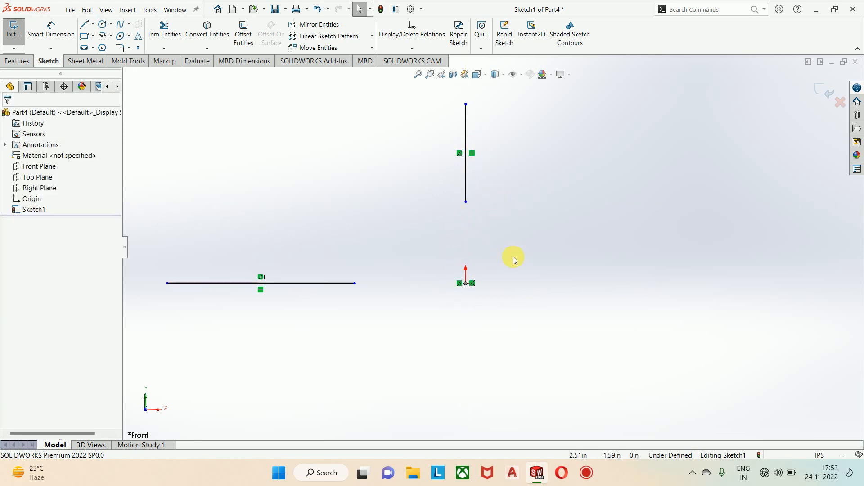
Step: Delete the horizontal and vertical lines from the sketch
scroll(513, 256, up, 3)
drag(646, 350, 224, 147)
key(Delete)
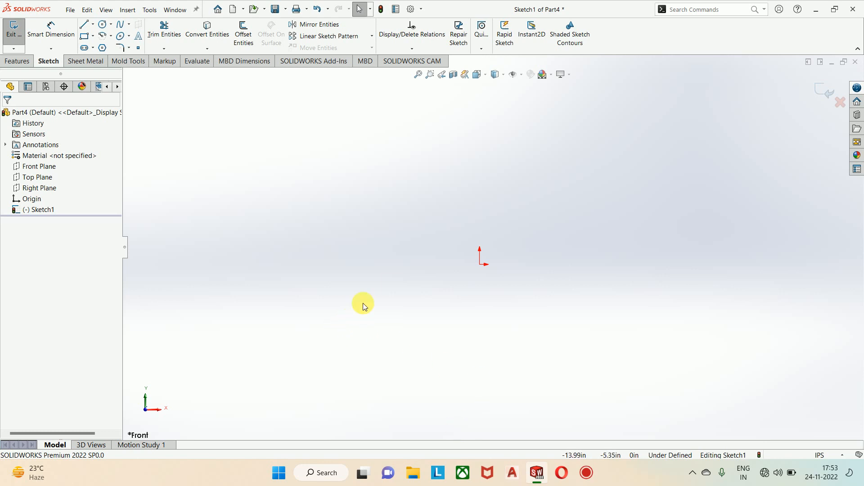
Step: Sketch a vertical centerline about 24.8 in long from above down to the origin and a horizontal one about 23.5 in long running left from it
click(92, 24)
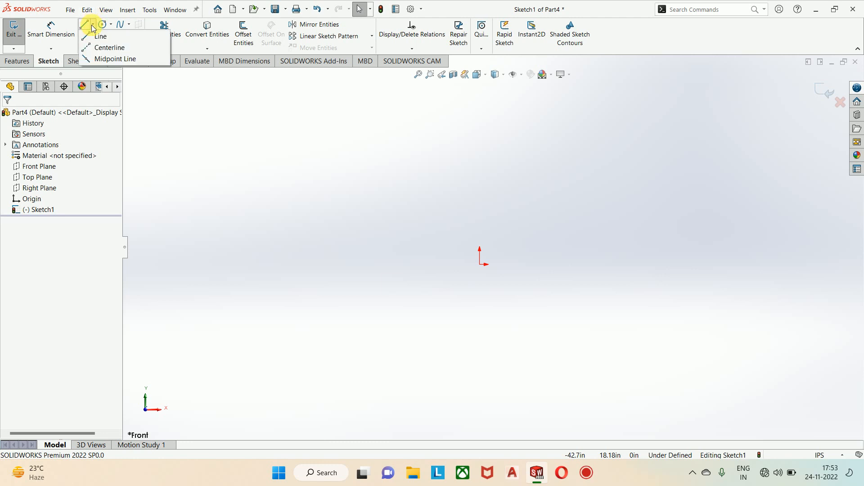
click(101, 48)
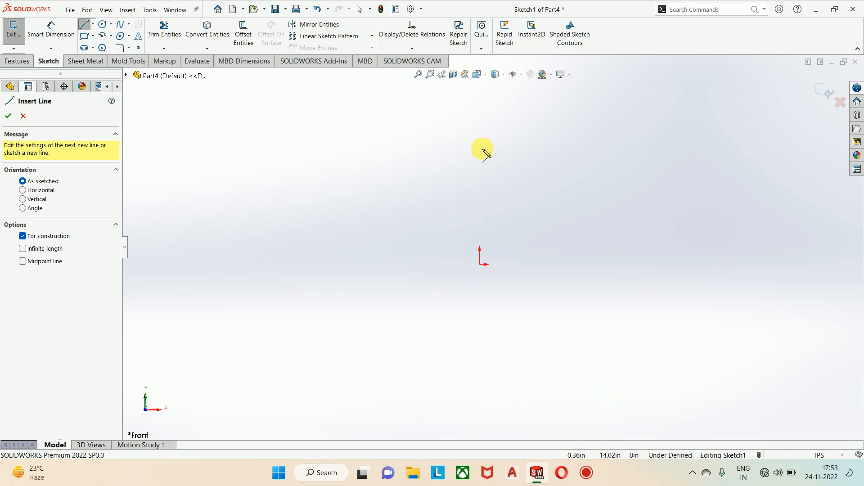
scroll(479, 178, up, 2)
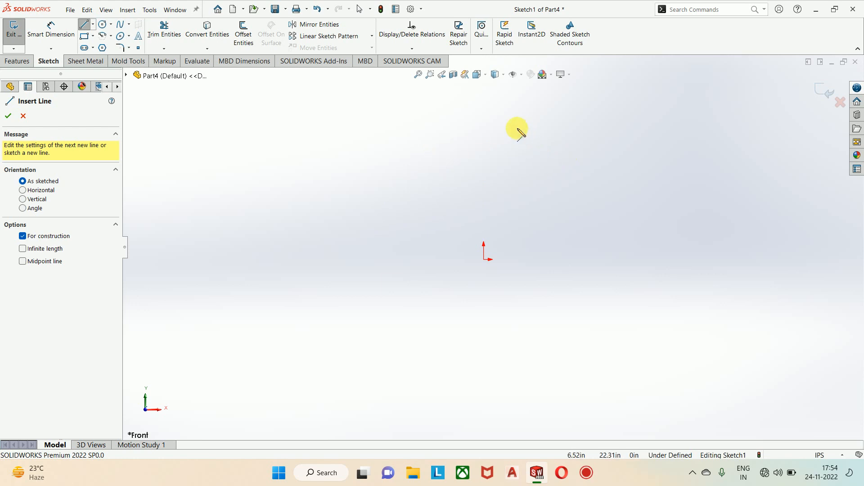
click(484, 119)
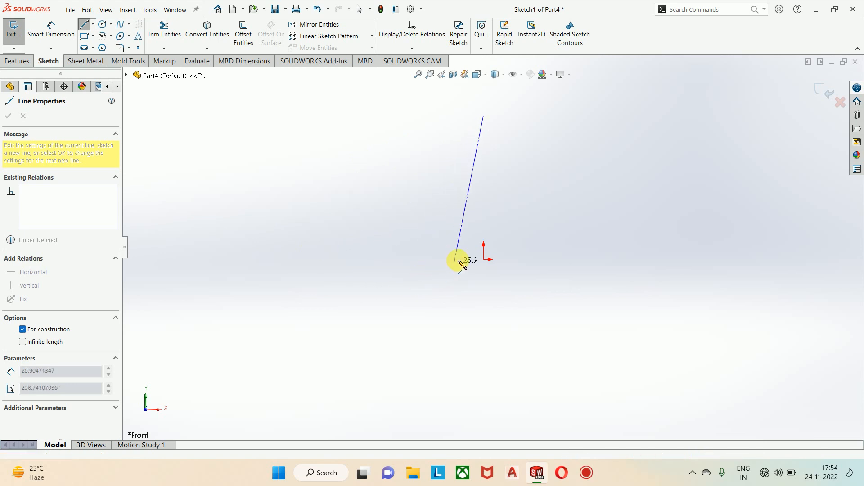
click(483, 260)
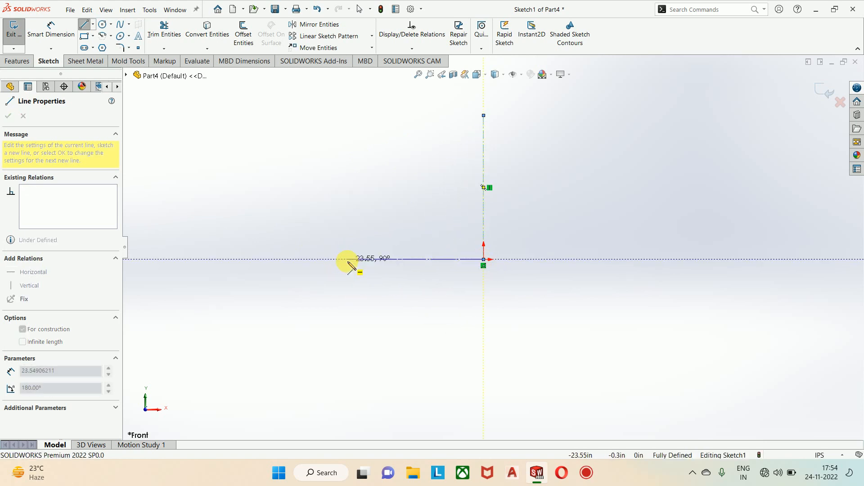
click(347, 259)
key(Escape)
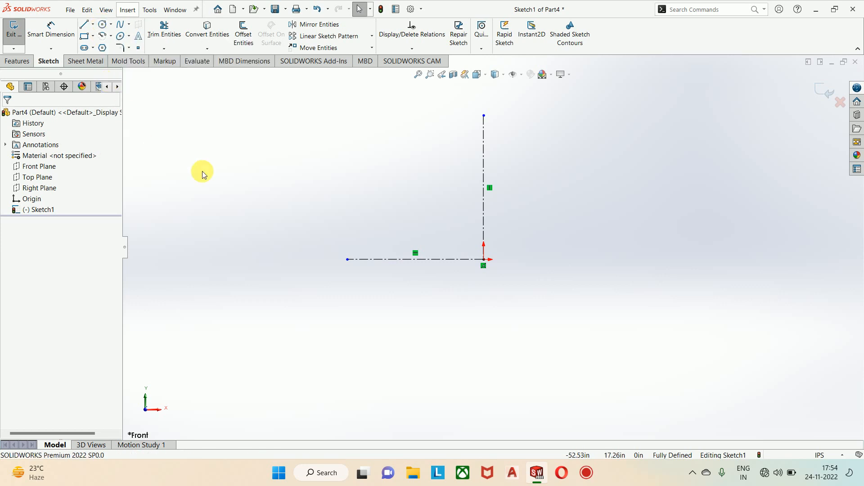
click(94, 26)
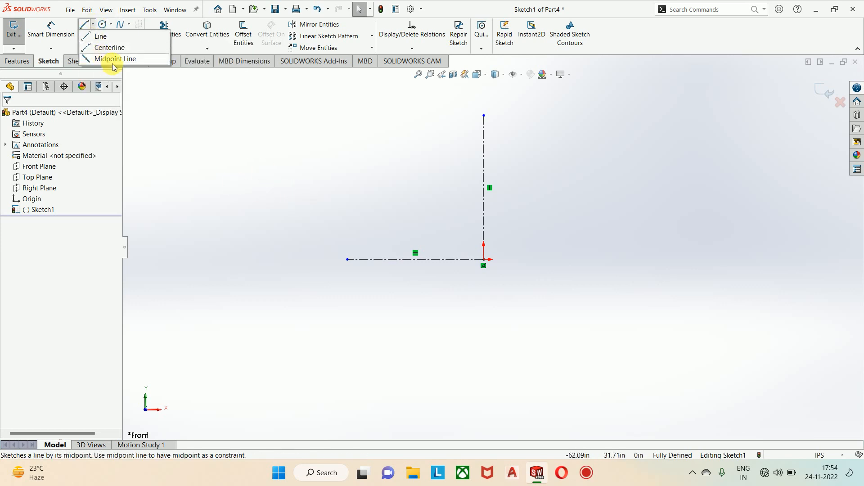
click(250, 270)
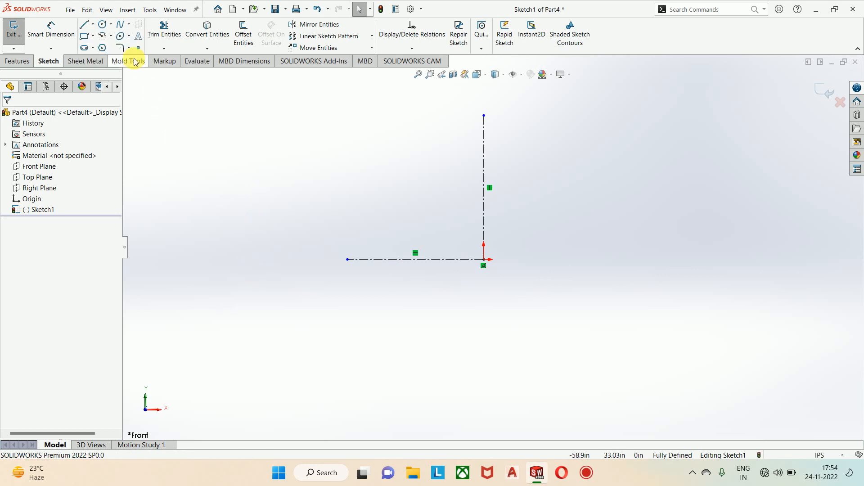
Step: Sketch two concentric circles centered on the origin with radii of about 7.4 in and 11.35 in
click(101, 25)
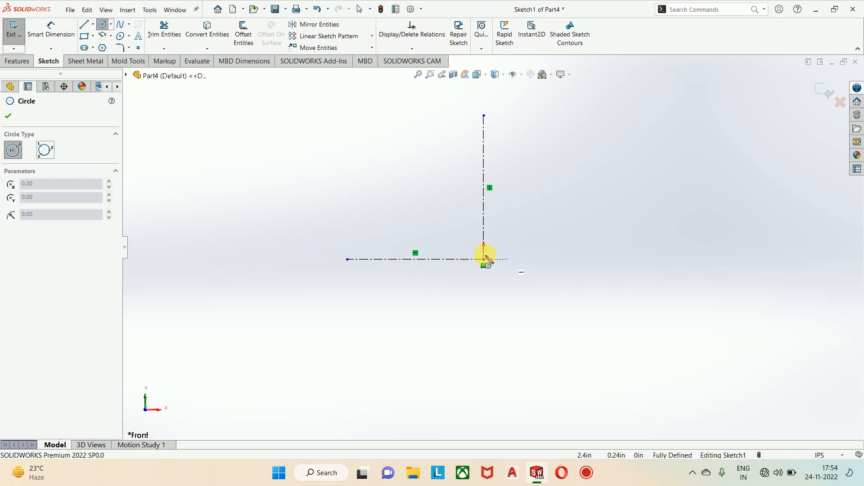
mouse_move(485, 263)
mouse_down()
mouse_move(549, 241)
mouse_move(524, 243)
mouse_up()
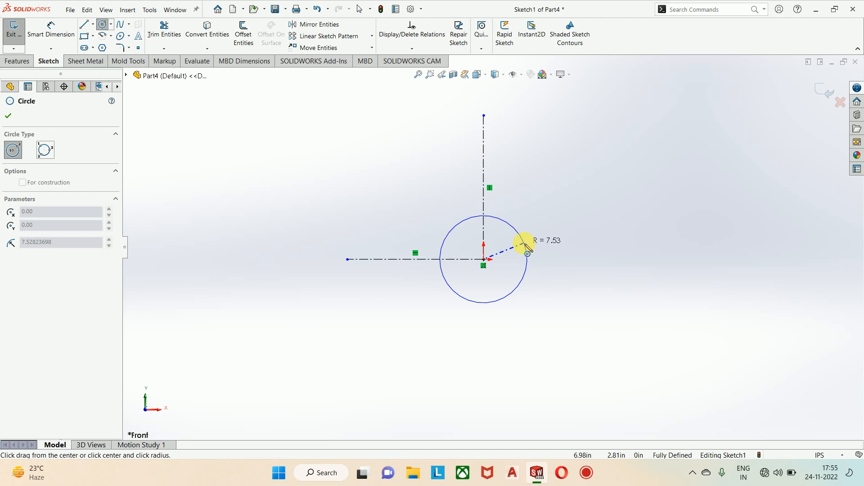
click(527, 249)
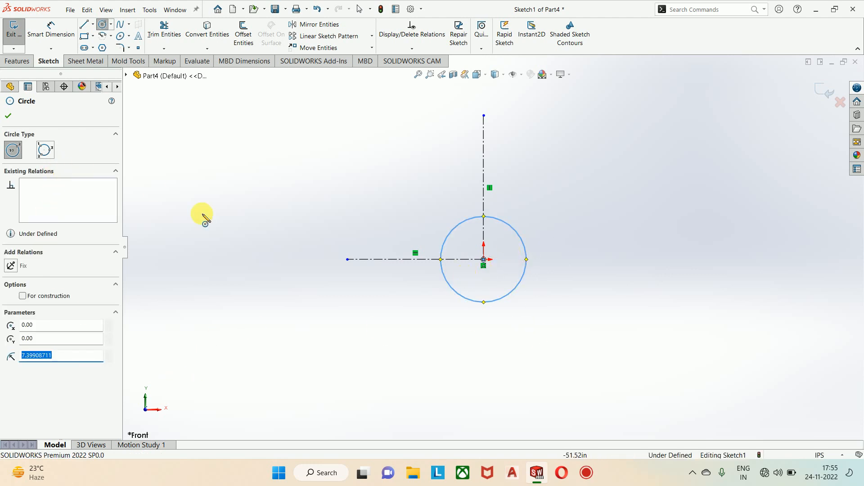
click(484, 259)
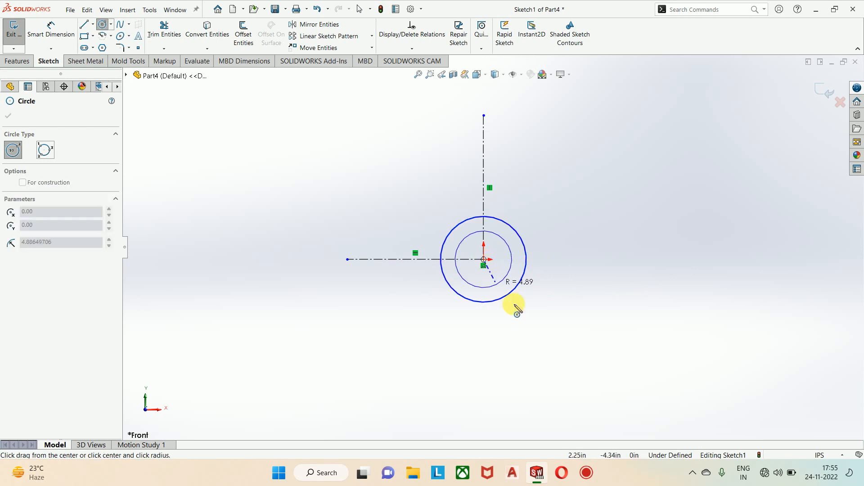
click(545, 290)
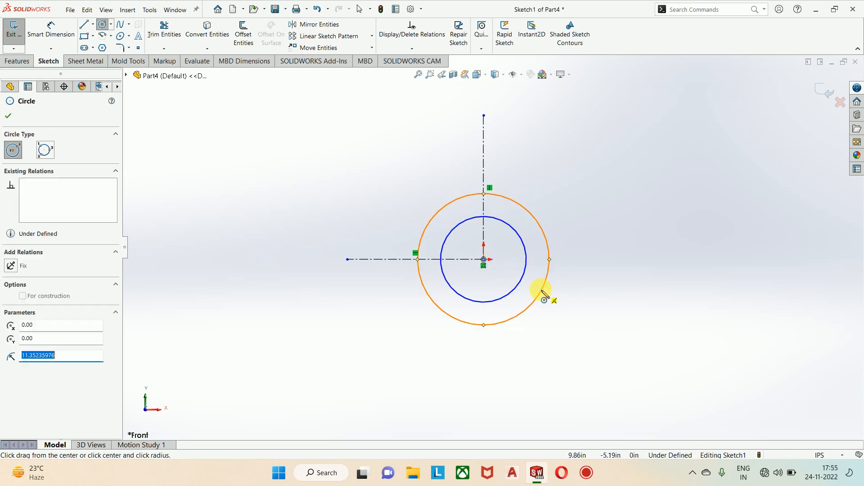
Step: Sketch two concentric circles centered on the vertical centerline's upper endpoint with radii of about 3.6 in and 6.88 in
scroll(495, 225, up, 2)
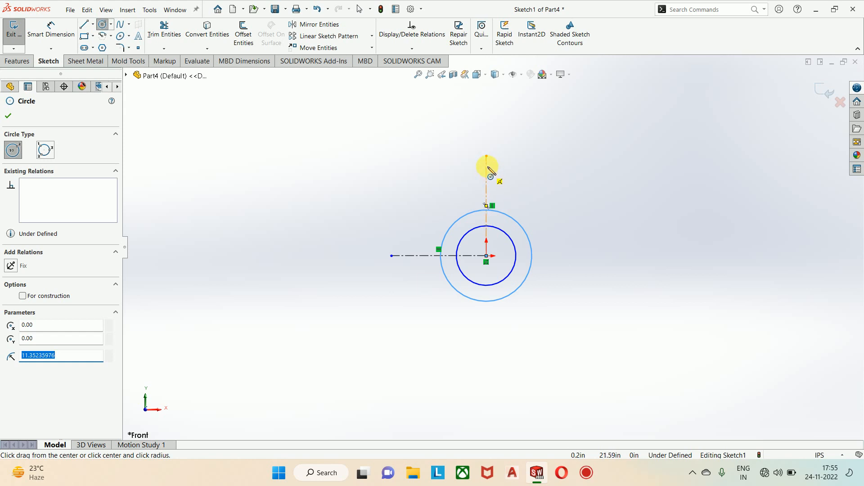
click(486, 156)
scroll(495, 159, up, 1)
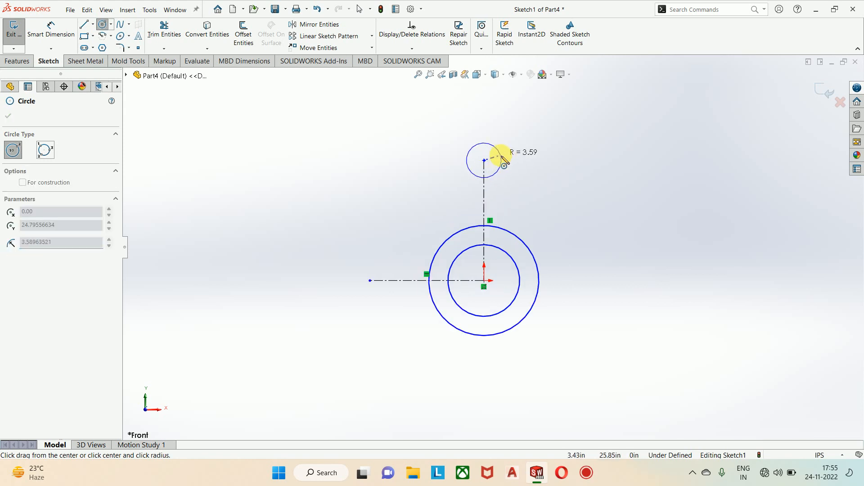
click(501, 158)
click(484, 162)
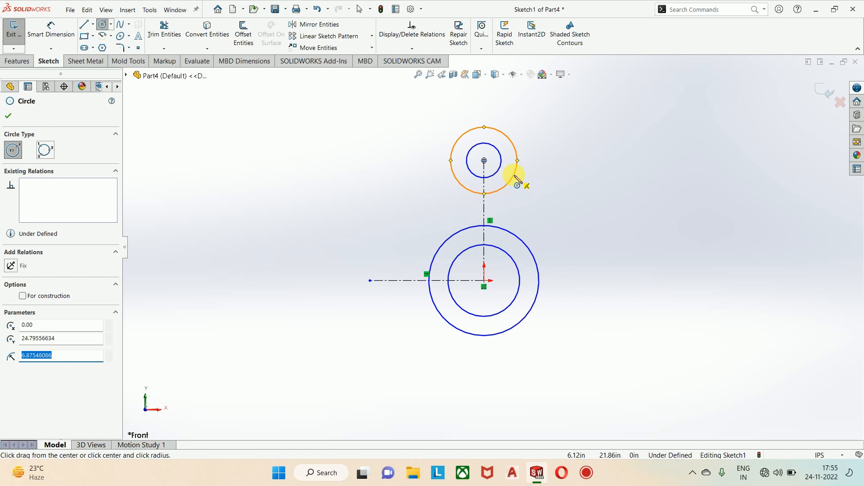
click(514, 175)
key(Escape)
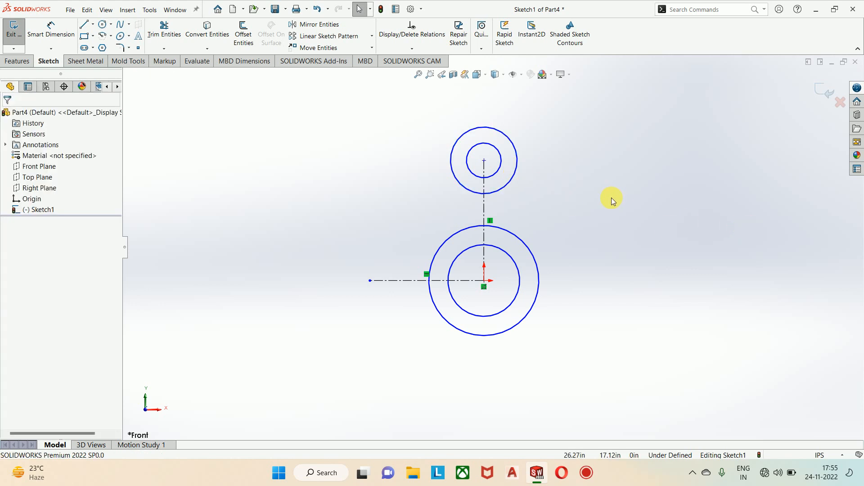
Step: Shorten the horizontal centerline by moving its free endpoint toward the origin
drag(370, 281, 411, 288)
click(399, 334)
scroll(478, 251, down, 2)
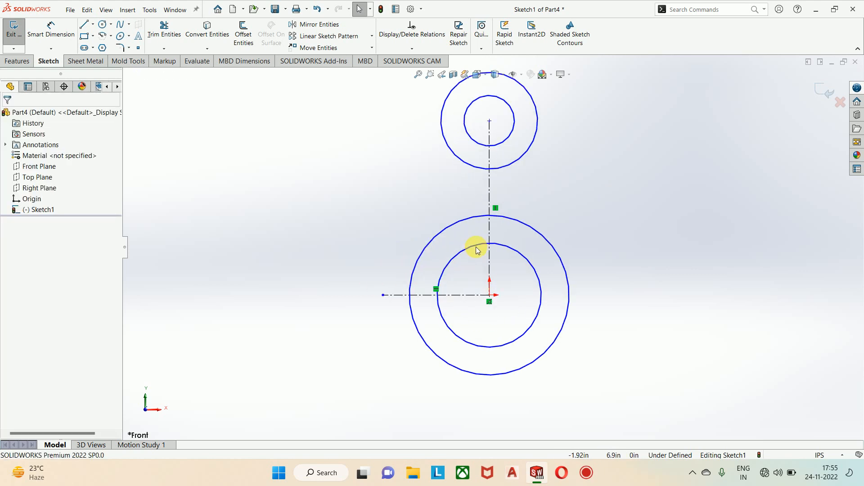
scroll(581, 231, up, 1)
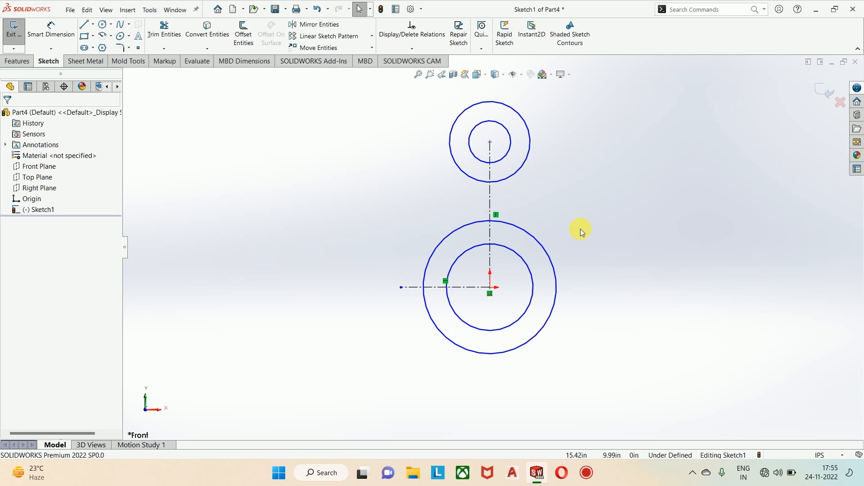
Step: Lengthen the horizontal centerline by moving its free endpoint farther left of the larger origin circle
key(l)
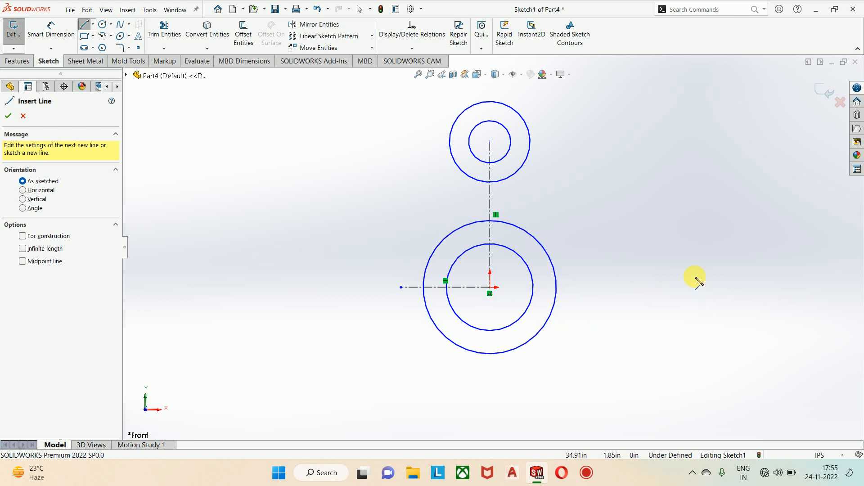
key(Escape)
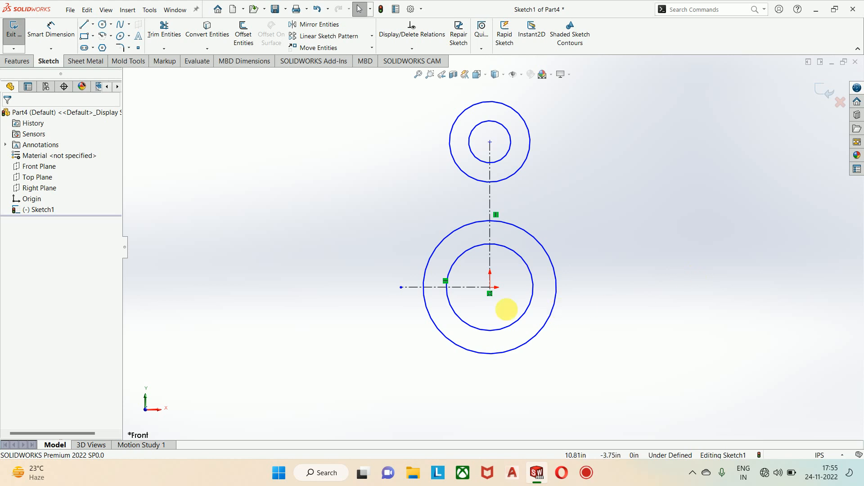
drag(401, 287, 374, 287)
click(373, 335)
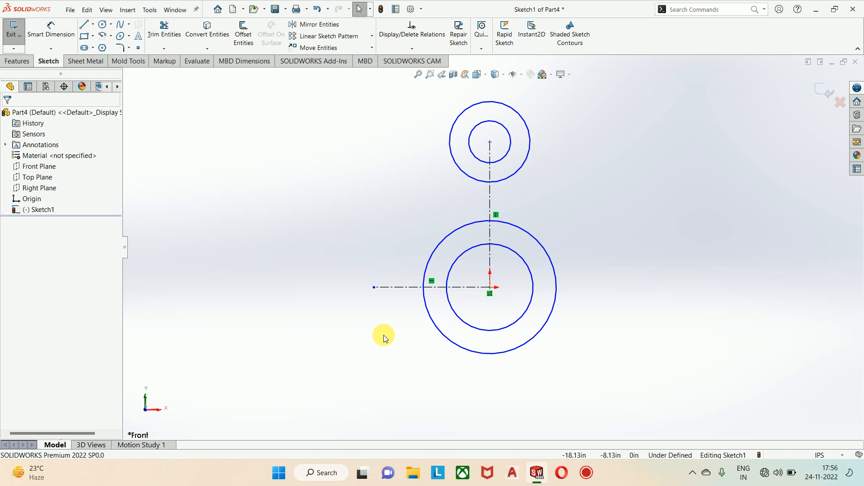
Step: Sketch a vertical midpoint line about 8.5 in long centered on the horizontal centerline's free endpoint, plus a horizontal line from its upper end to the larger origin circle
click(94, 25)
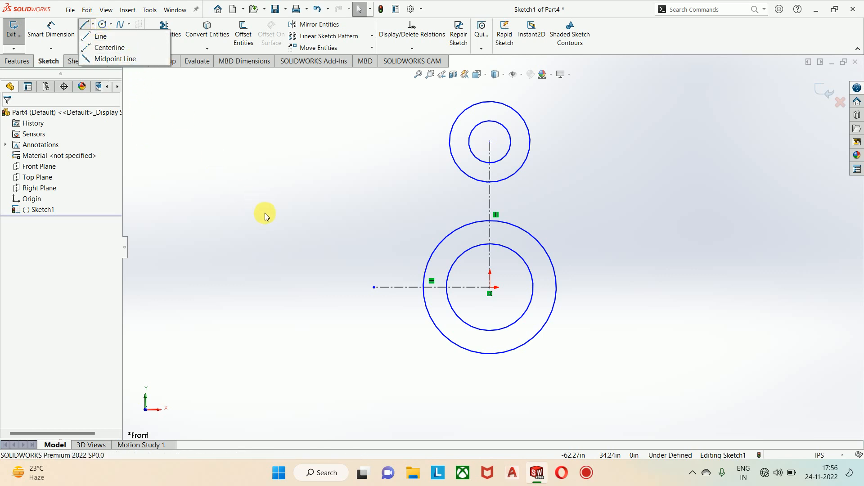
click(94, 25)
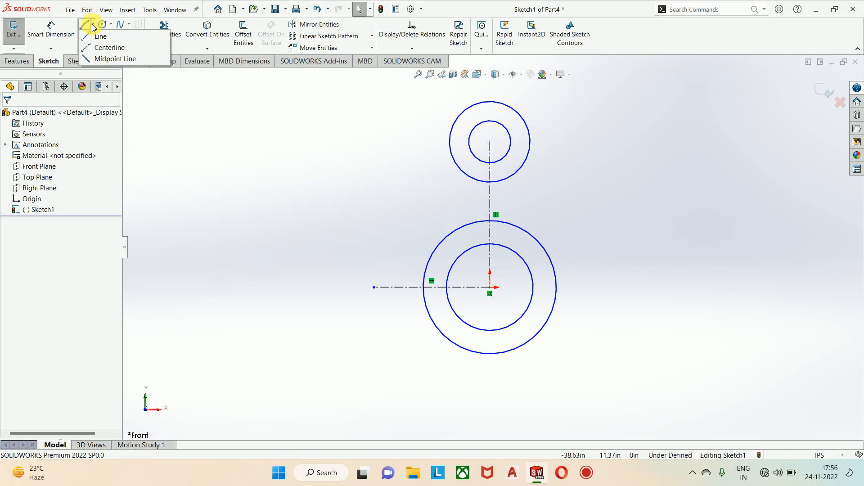
click(108, 59)
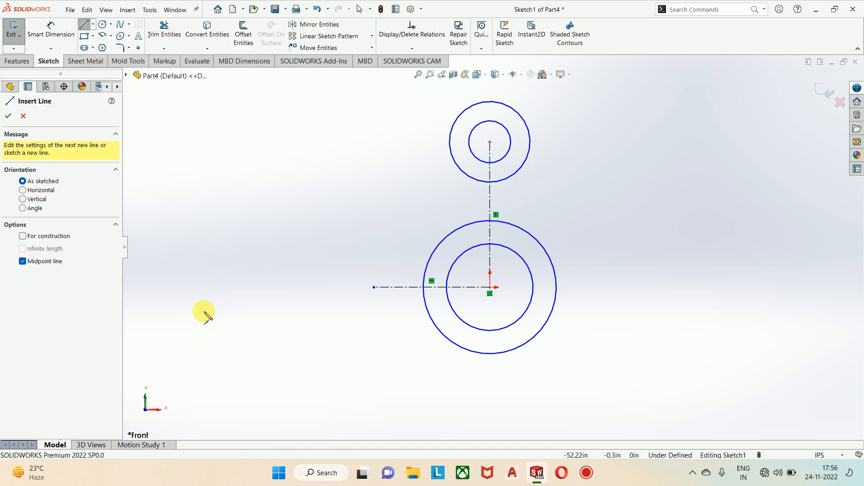
click(374, 287)
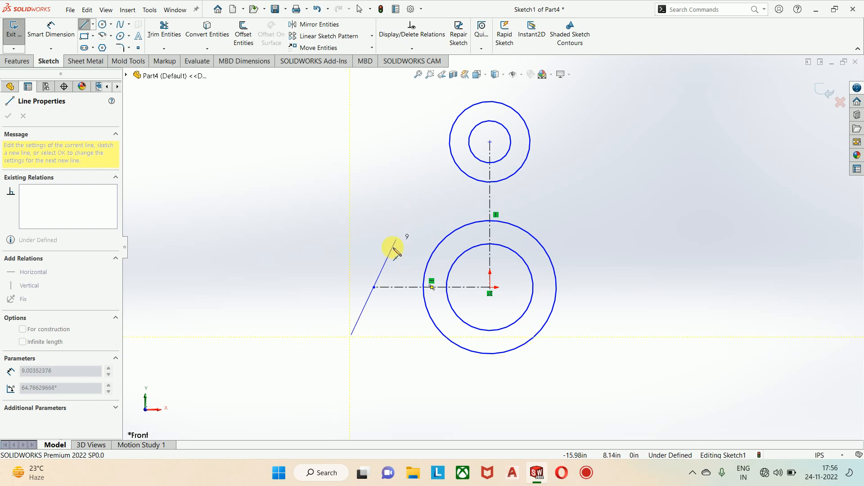
click(374, 262)
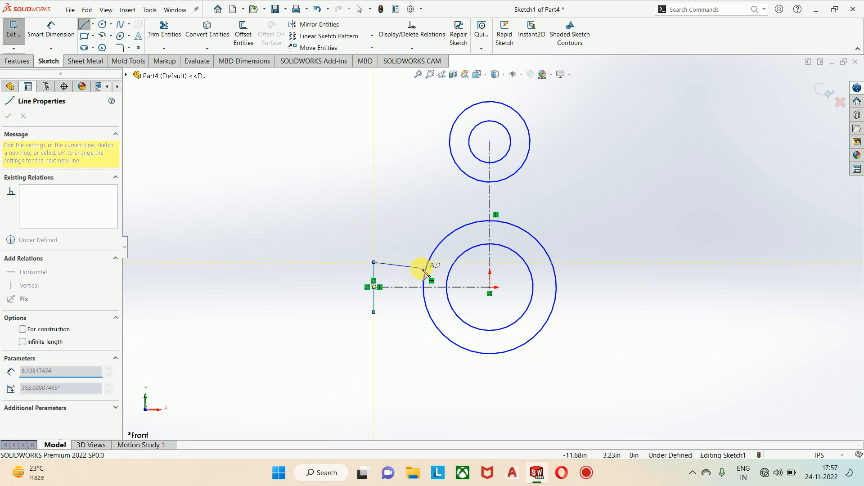
click(428, 262)
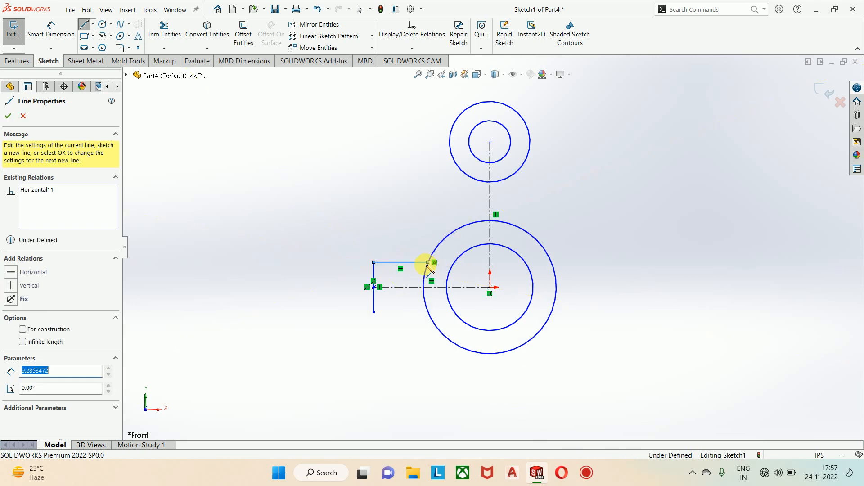
Step: Sketch a slanted line about 17.6 in long from the horizontal line's end on the larger origin circle to the upper pair's outer circle
scroll(444, 224, up, 1)
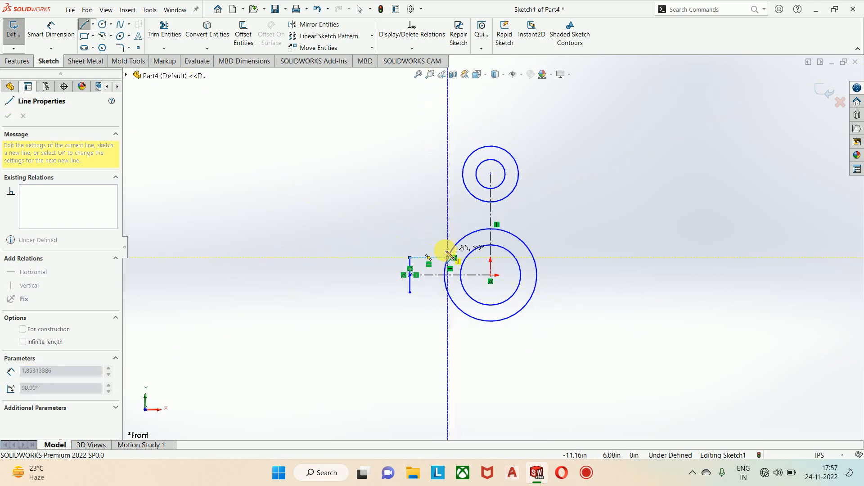
scroll(450, 252, down, 5)
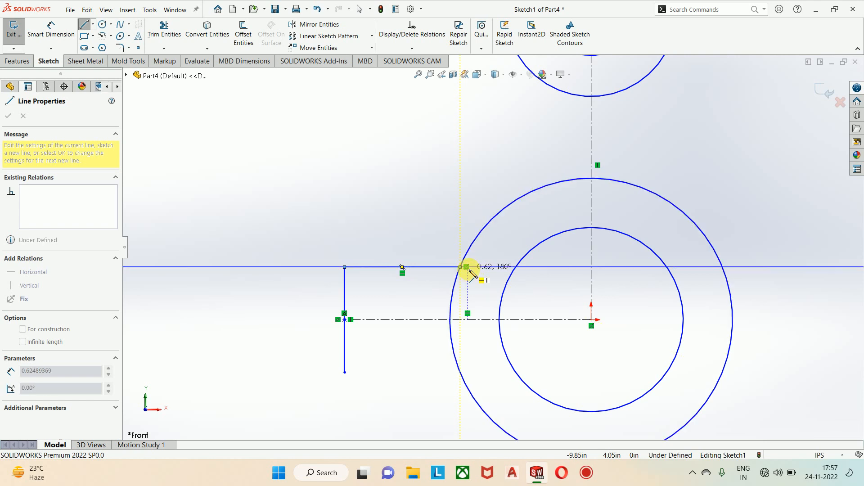
click(469, 270)
scroll(477, 133, up, 5)
scroll(489, 124, down, 6)
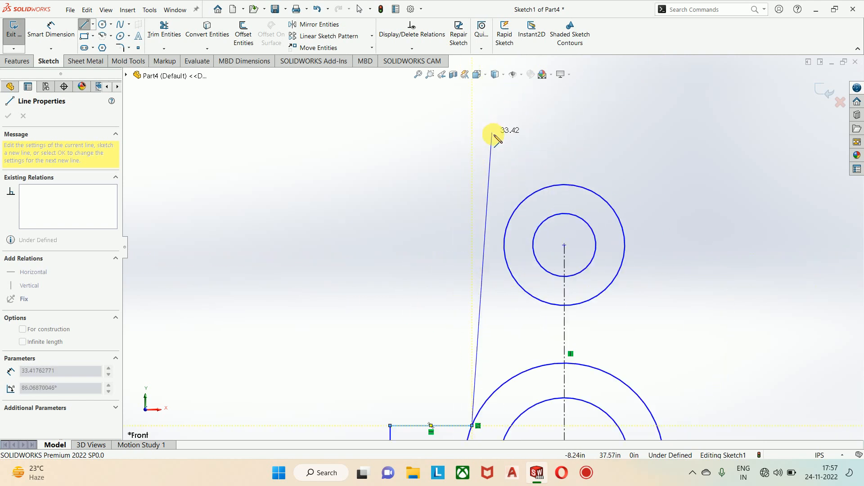
scroll(495, 190, up, 5)
scroll(492, 239, down, 3)
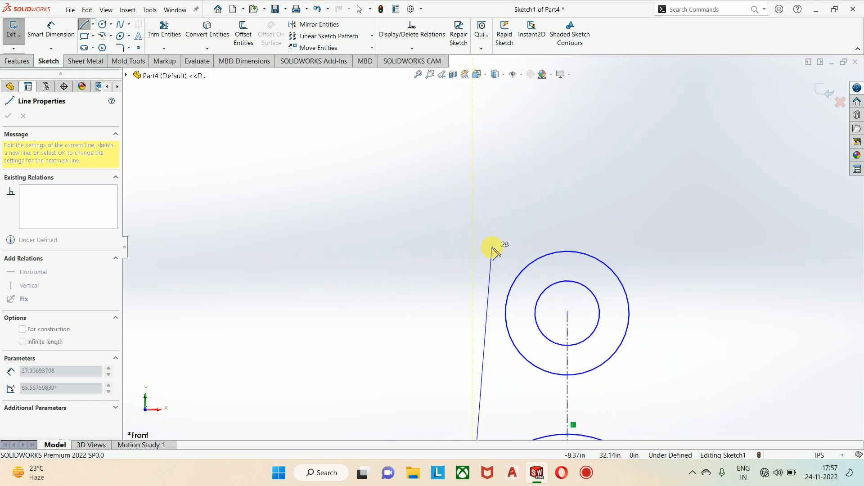
scroll(494, 261, up, 3)
scroll(491, 288, down, 3)
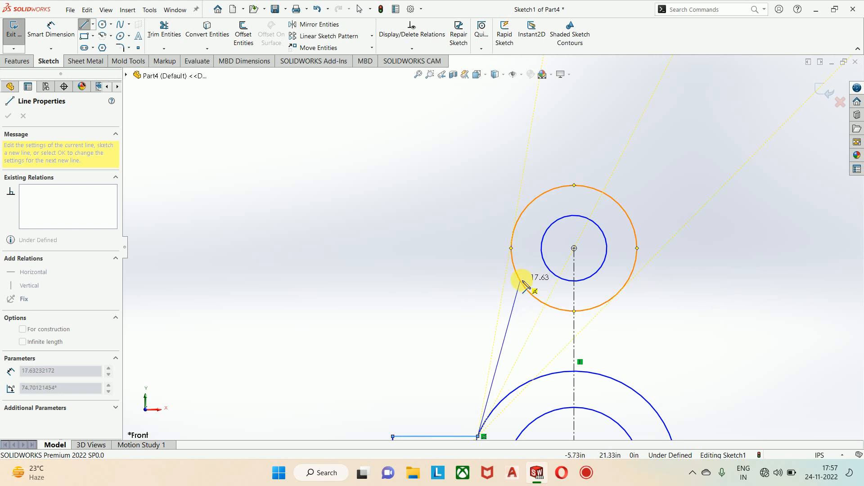
click(521, 280)
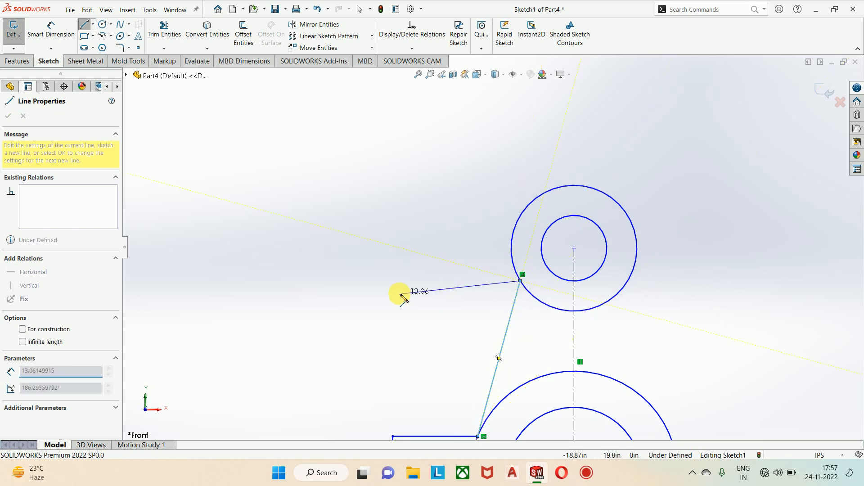
scroll(396, 295, up, 2)
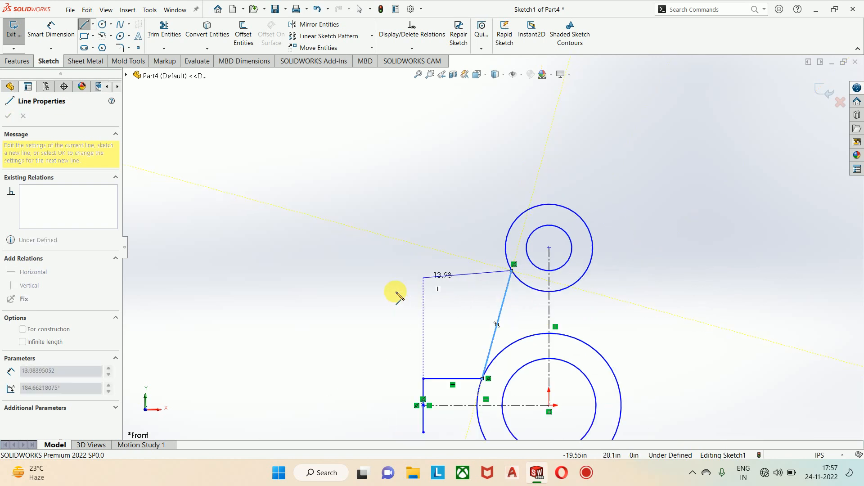
key(Escape)
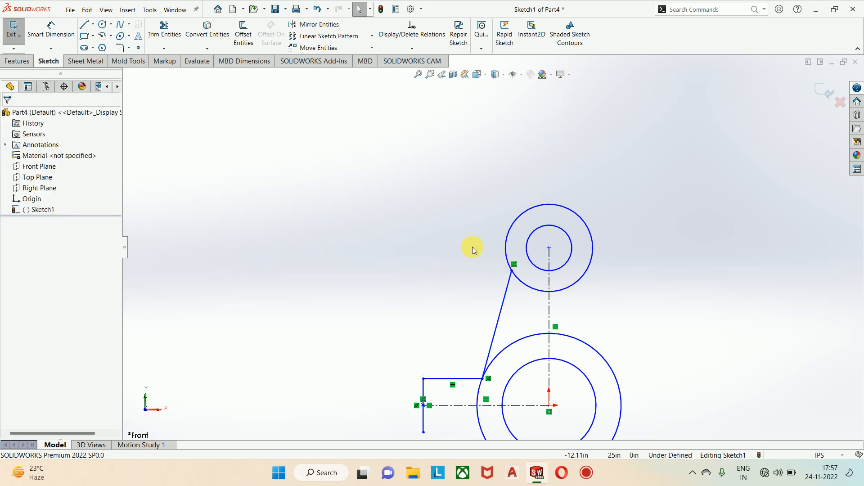
Step: Move the corner of the vertical and horizontal lines toward the origin circles, shortening the horizontal line to about 4.92 in
scroll(490, 282, up, 2)
scroll(493, 285, down, 2)
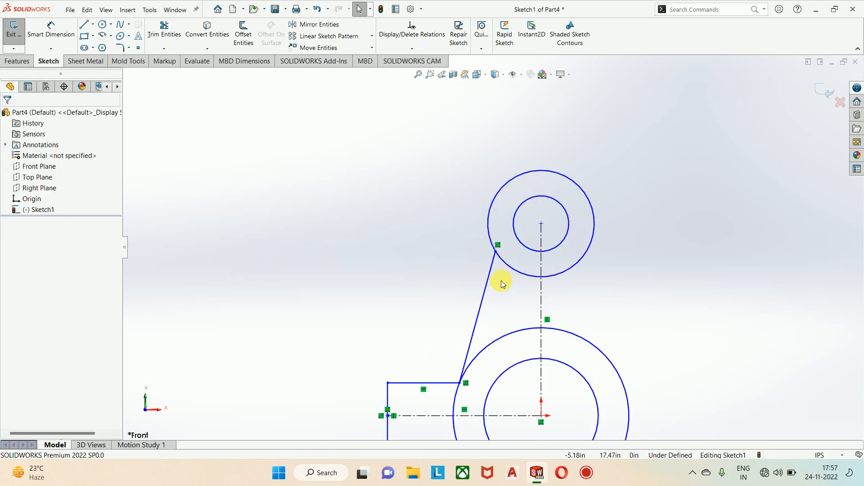
scroll(500, 279, up, 2)
scroll(494, 277, down, 3)
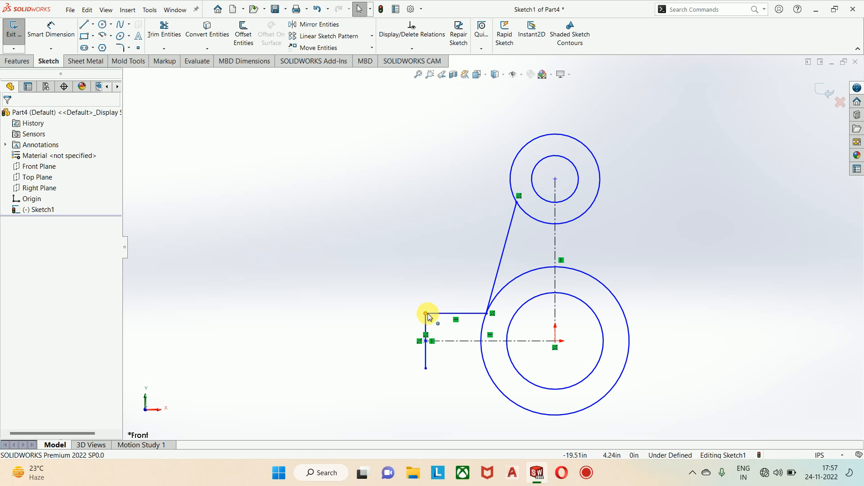
drag(426, 313, 455, 313)
scroll(462, 324, down, 5)
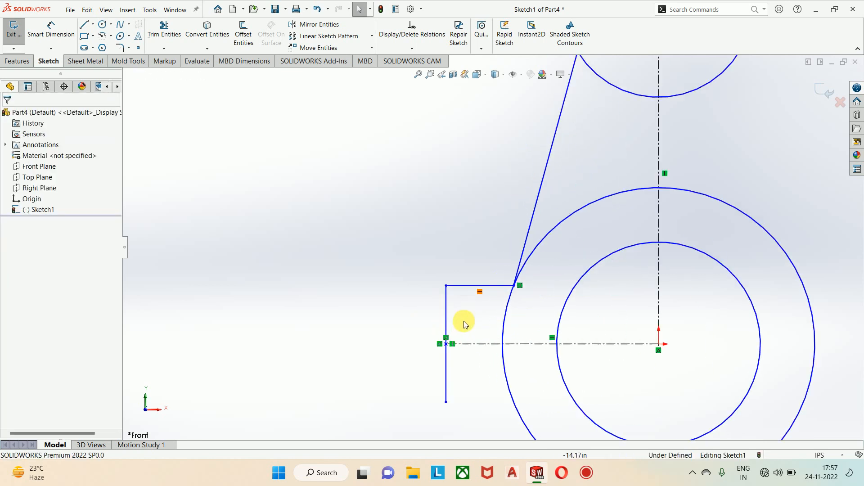
scroll(468, 285, up, 3)
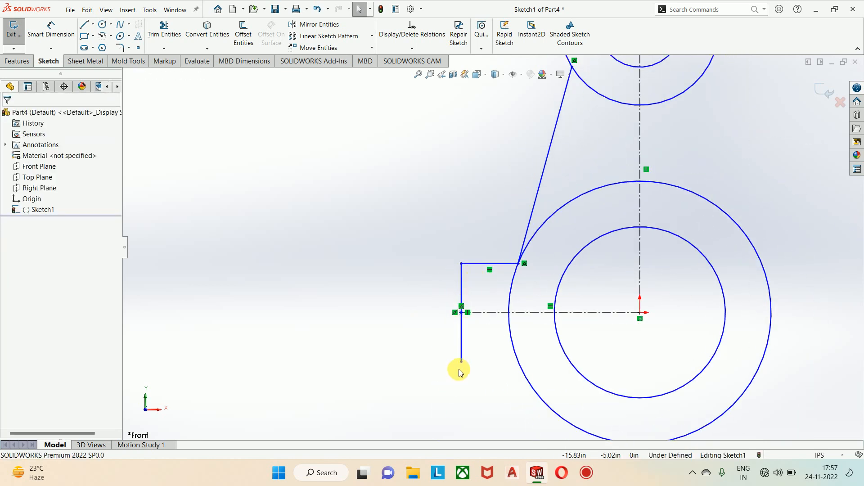
scroll(482, 356, down, 1)
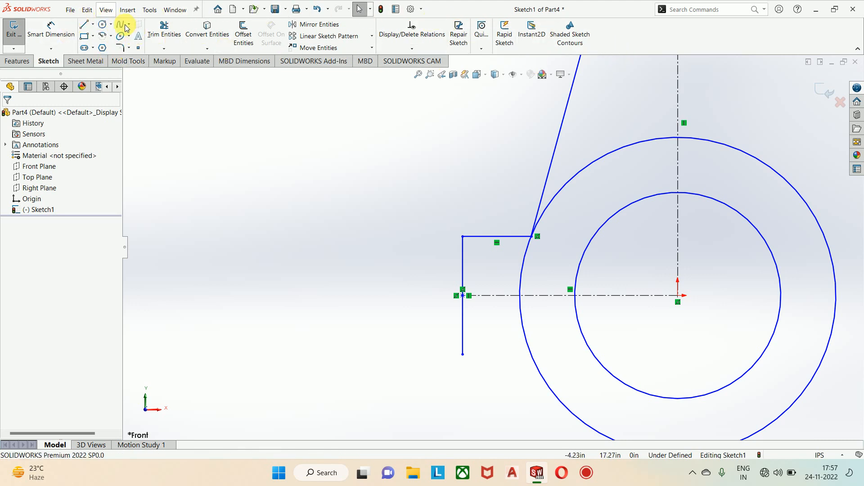
Step: Mirror the short horizontal line about the horizontal centerline, keeping the original
click(323, 26)
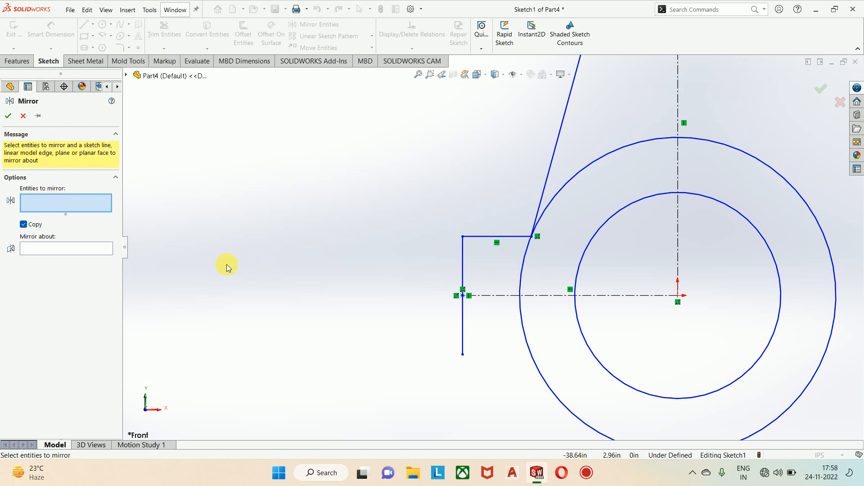
click(486, 236)
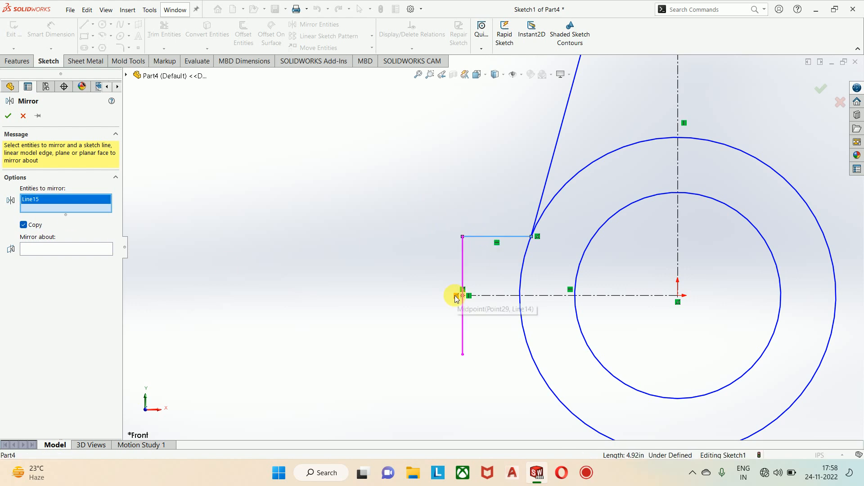
click(41, 250)
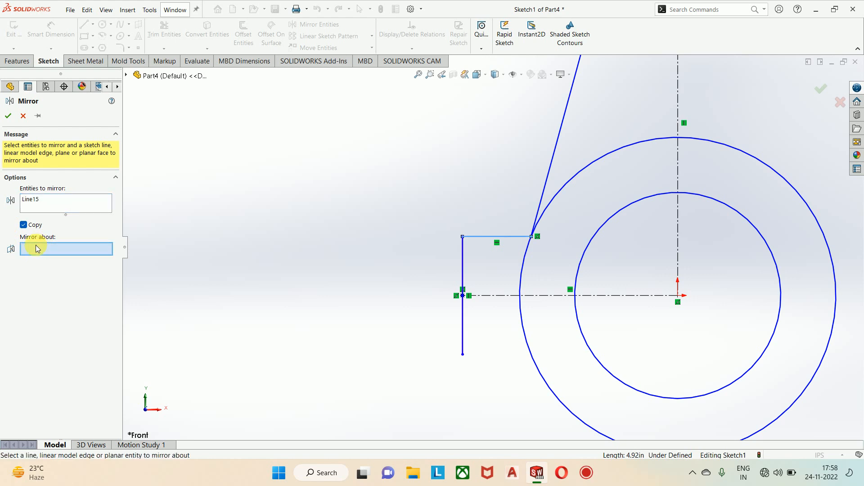
click(501, 295)
scroll(499, 248, up, 3)
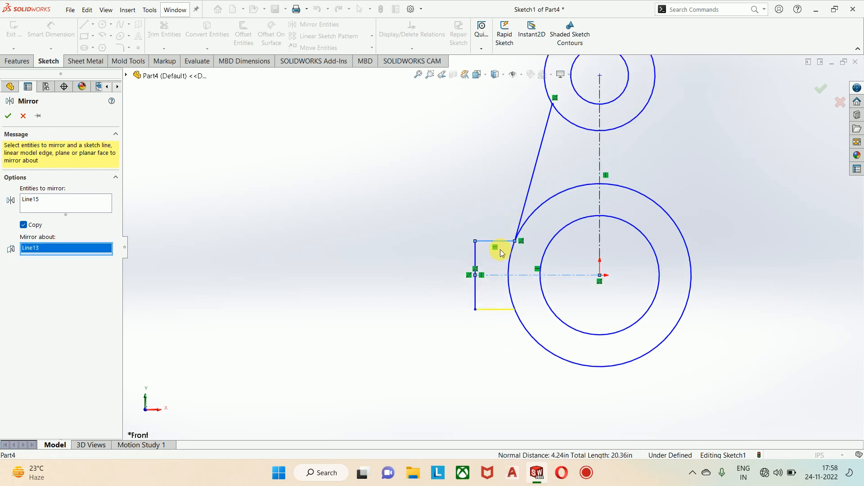
scroll(517, 312, up, 3)
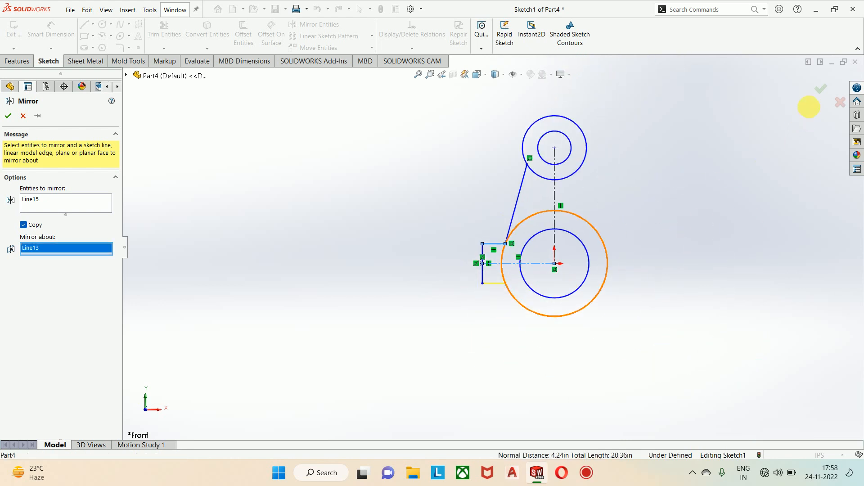
click(821, 88)
scroll(504, 247, down, 3)
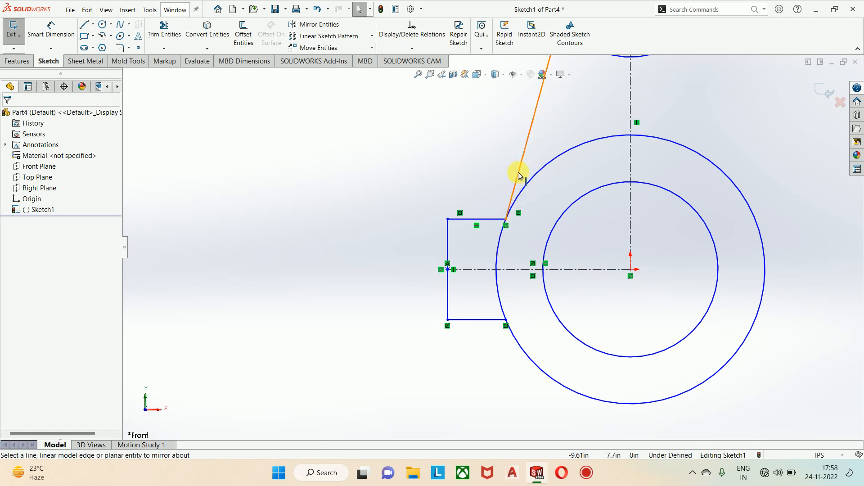
Step: Mirror the slanted line and the three lines of the side tab about the vertical centerline, keeping the originals
scroll(520, 178, up, 3)
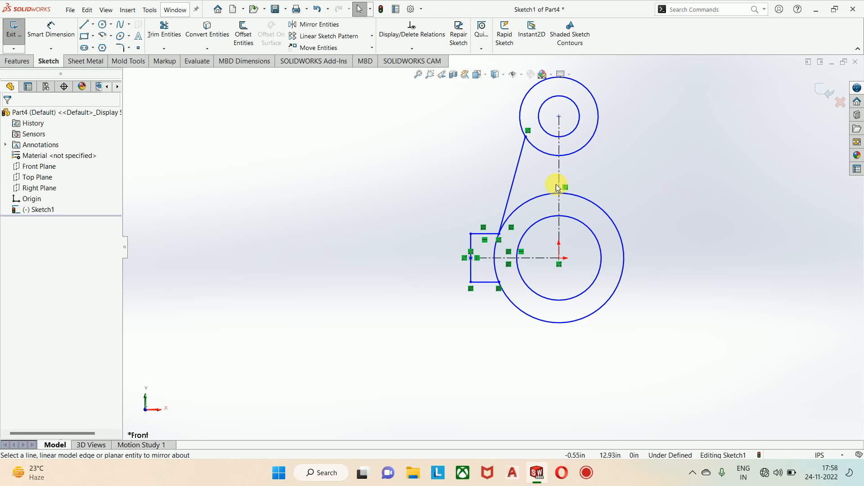
scroll(558, 187, down, 1)
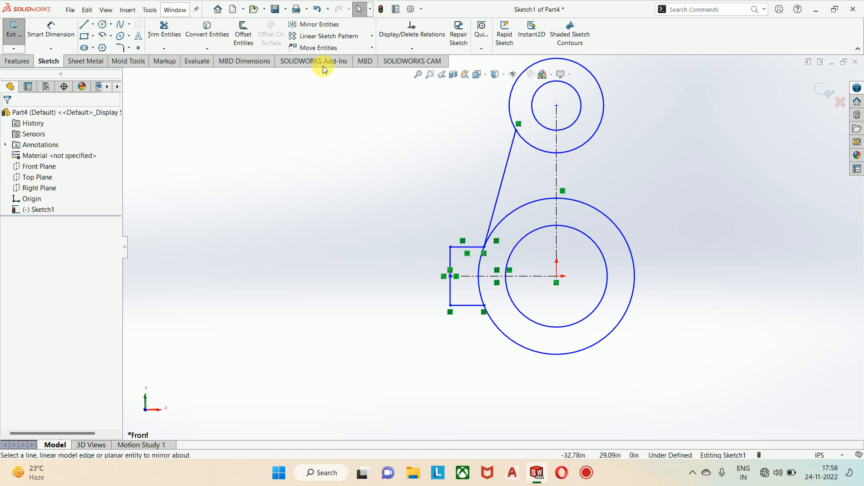
click(311, 25)
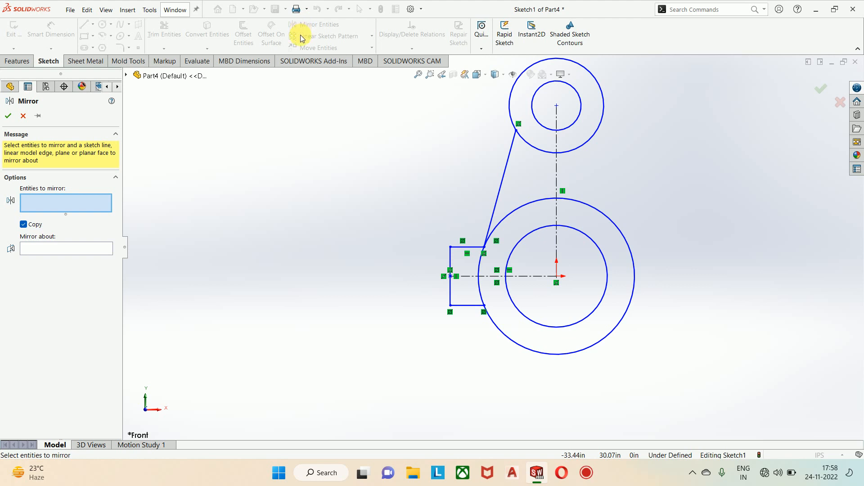
click(509, 153)
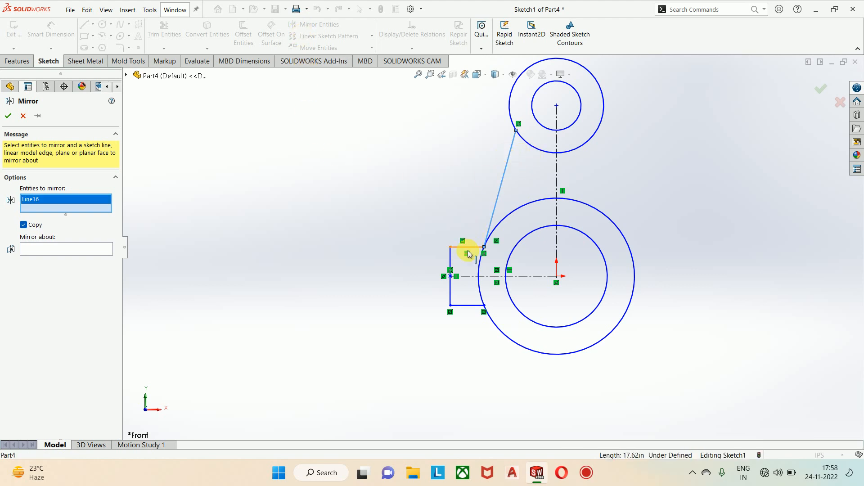
click(470, 247)
click(450, 266)
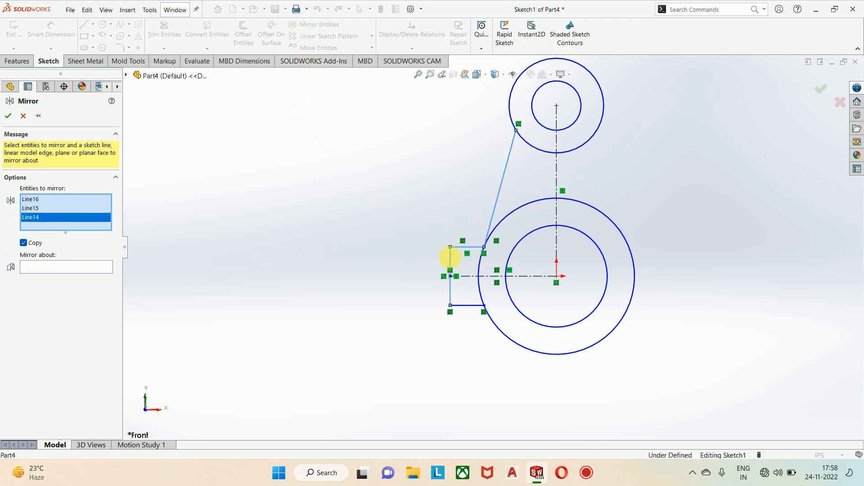
click(473, 309)
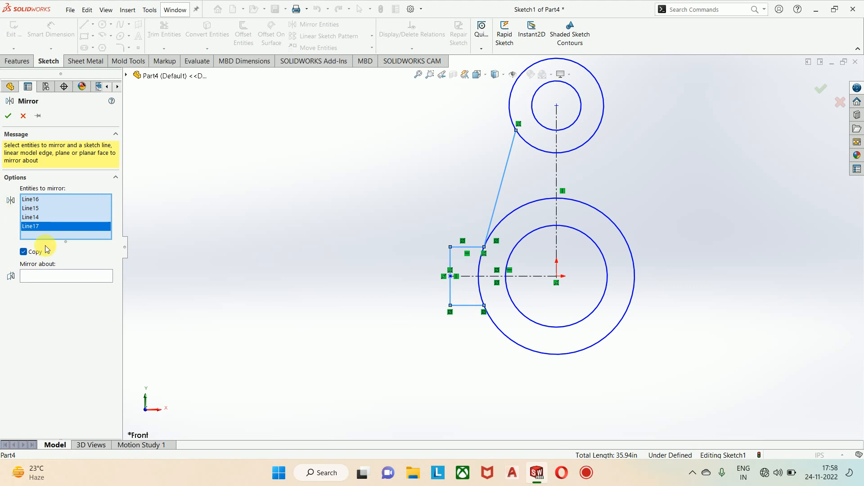
click(68, 281)
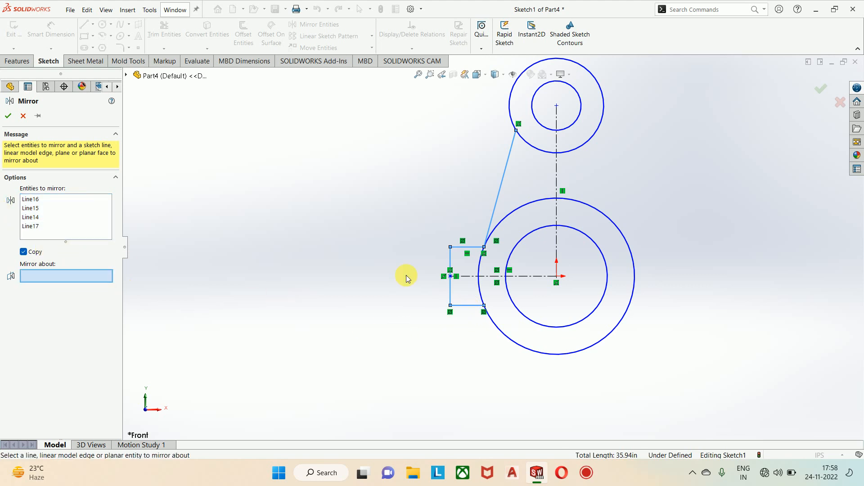
click(556, 173)
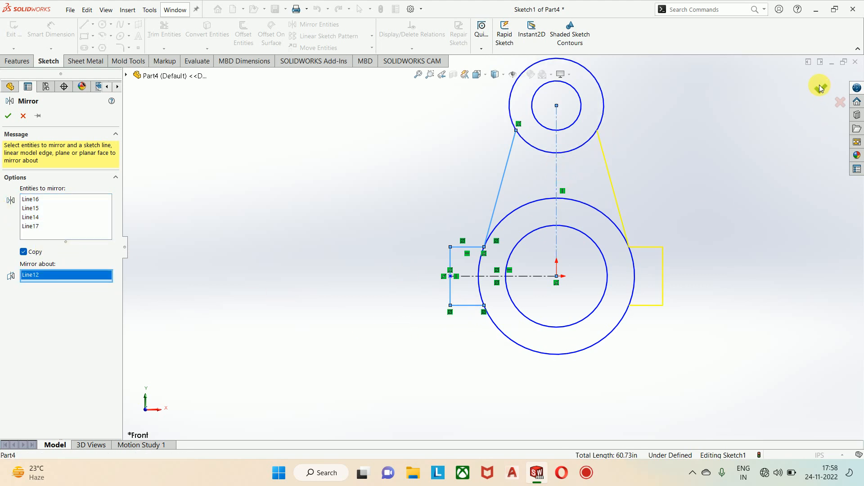
click(7, 117)
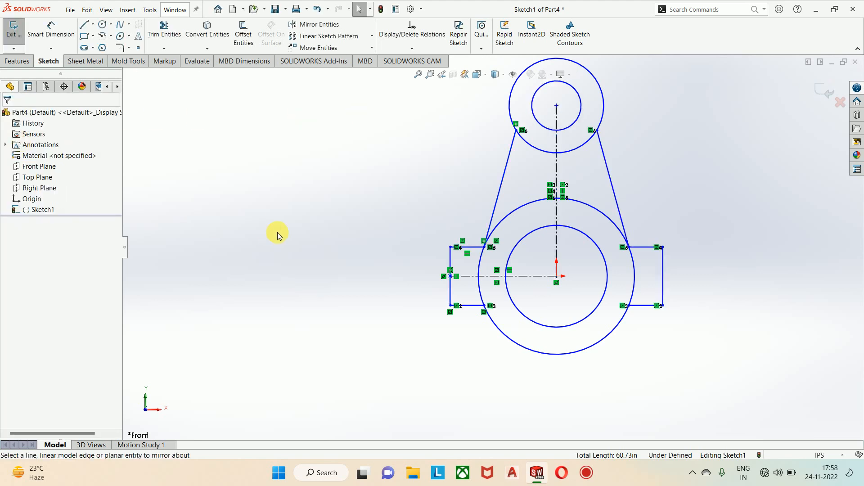
key(z)
scroll(484, 180, down, 3)
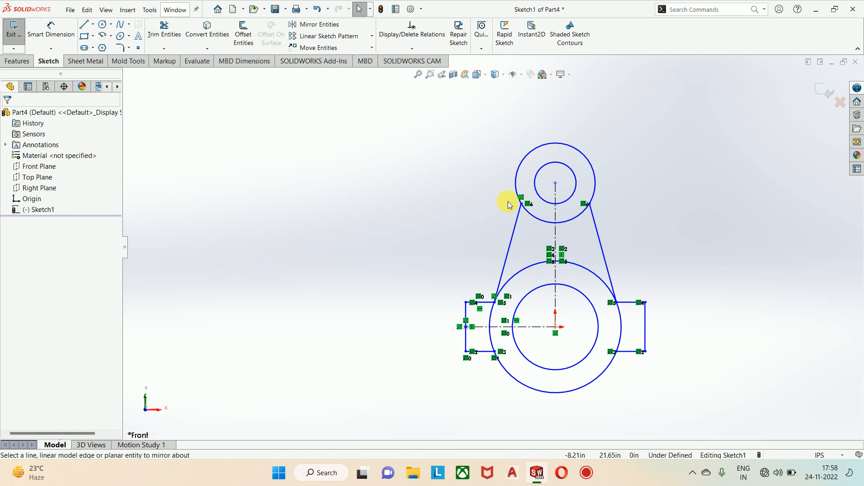
Step: Move the upper outer corner of the right side tab slightly upward and outward to enlarge both tabs
scroll(495, 243, up, 2)
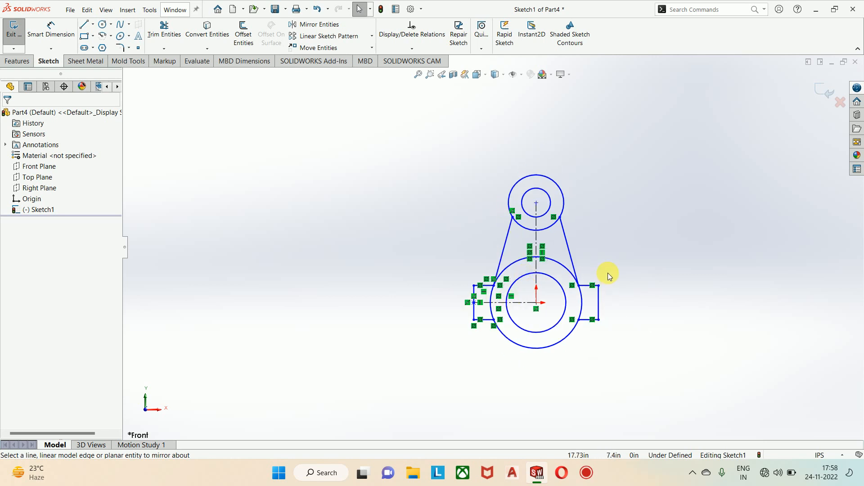
scroll(610, 279, down, 1)
click(590, 284)
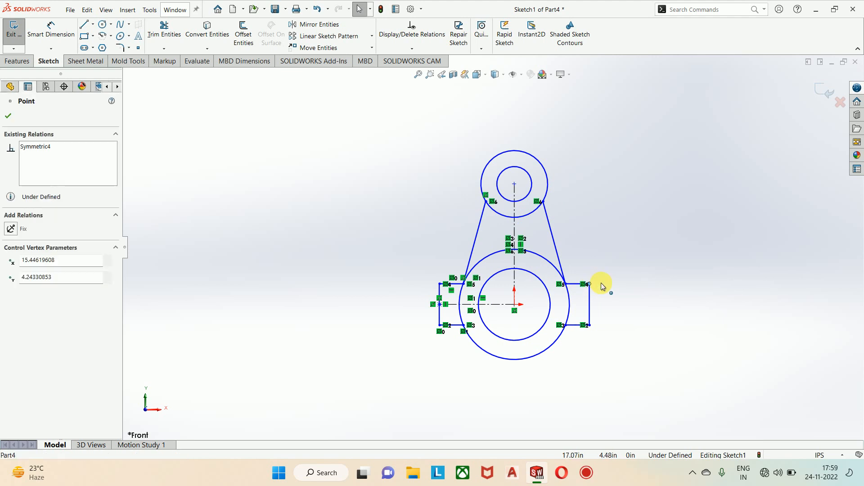
mouse_move(603, 287)
mouse_down()
mouse_move(734, 280)
mouse_move(592, 281)
mouse_up()
click(583, 236)
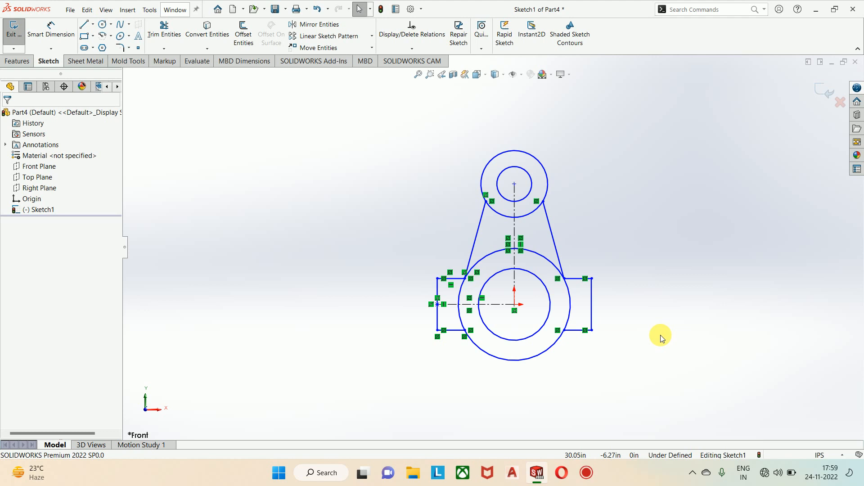
Step: Sketch a slanted free line about 7.47 in long in the empty area left of the link profile
scroll(611, 280, down, 2)
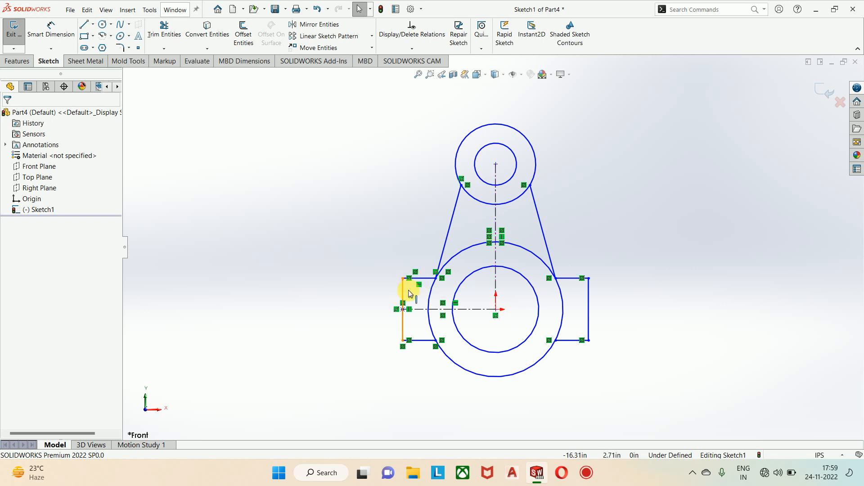
scroll(475, 195, down, 3)
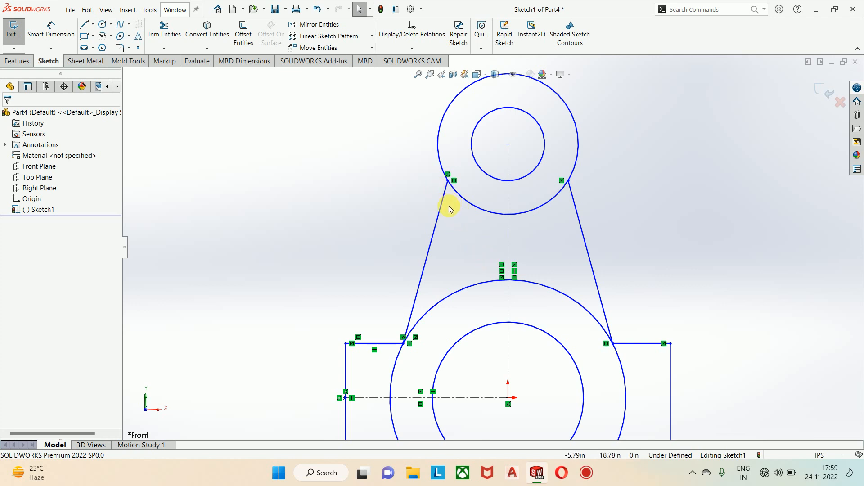
click(84, 24)
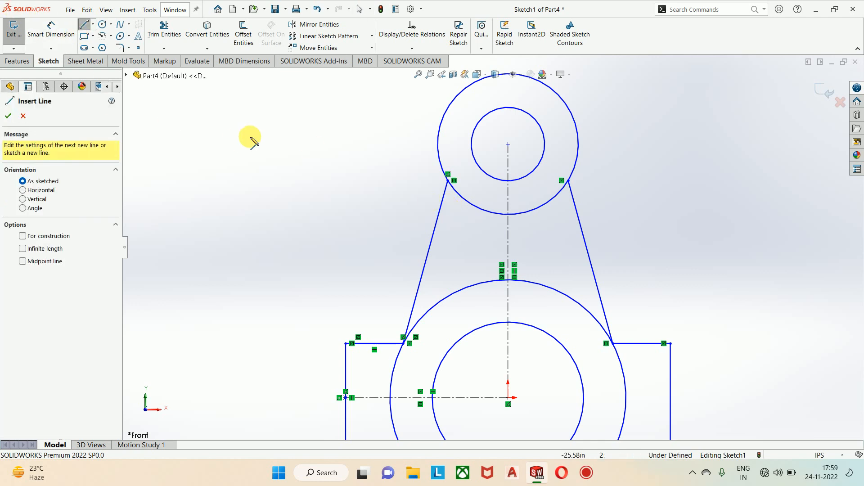
click(259, 126)
click(226, 194)
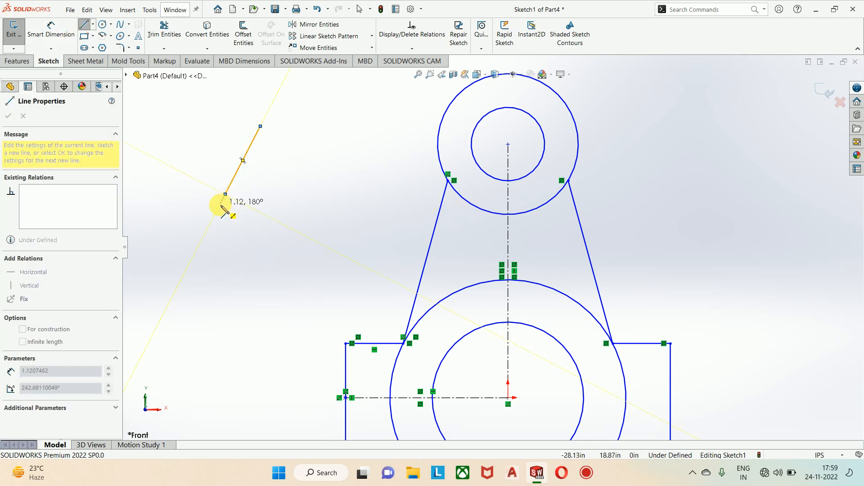
key(Escape)
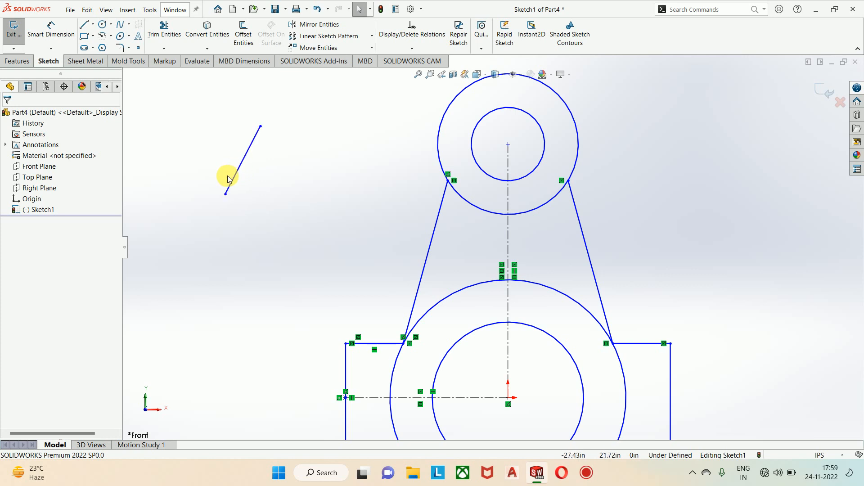
Step: Examine the existing relations of the free slanted line, the left tab's upper horizontal line and the vertical centerline
click(254, 145)
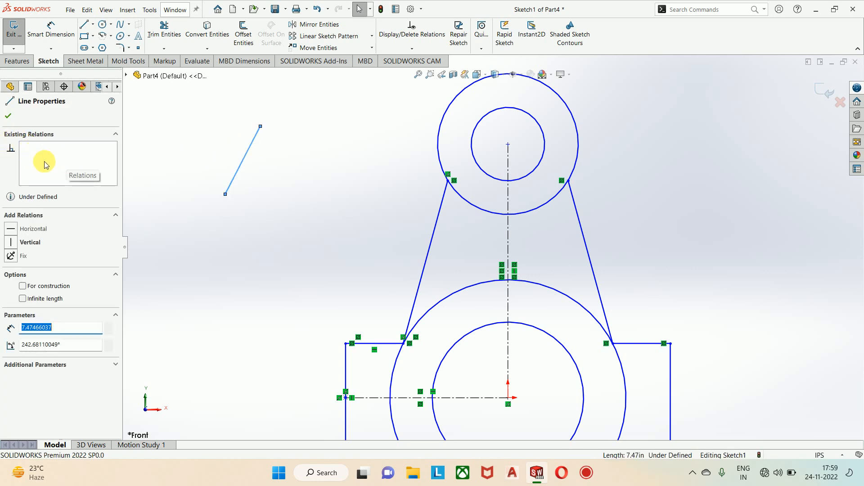
click(265, 225)
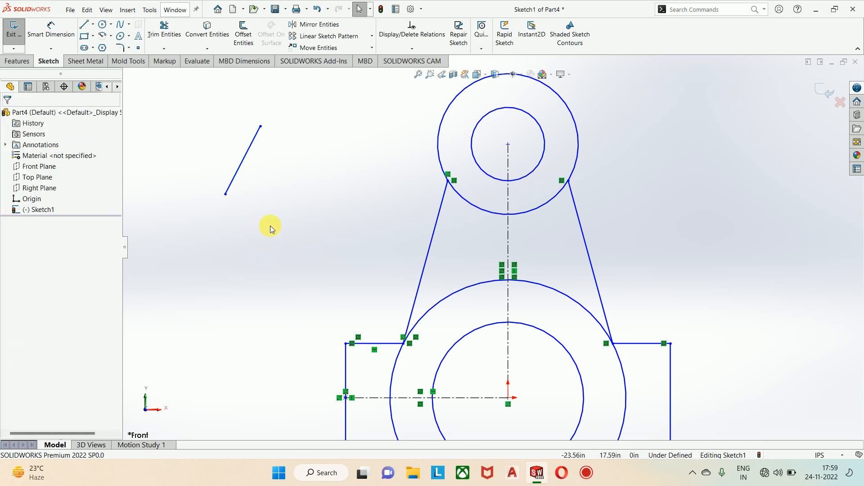
click(386, 343)
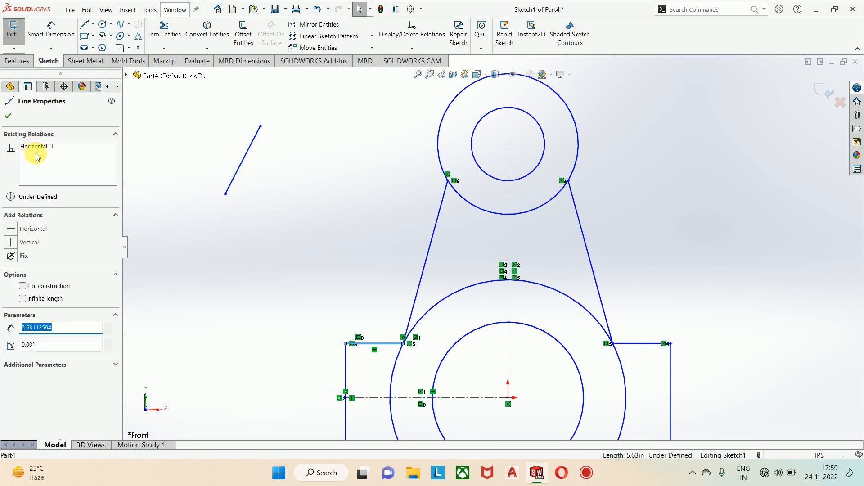
click(236, 269)
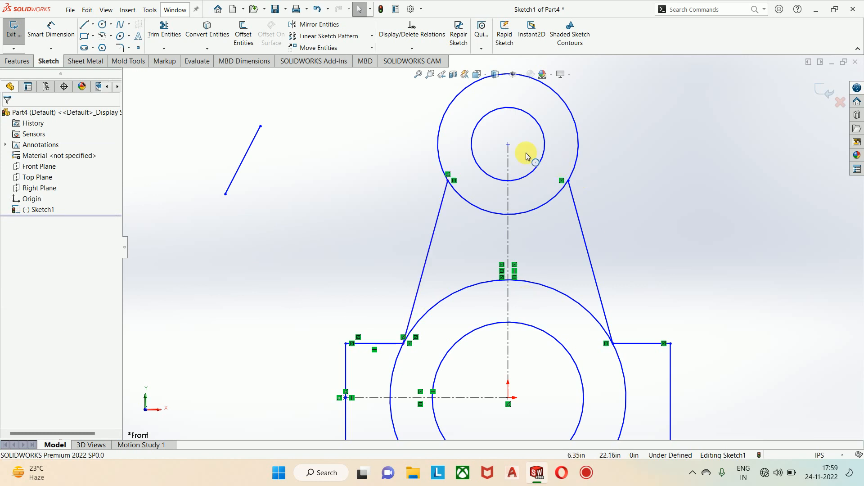
click(508, 155)
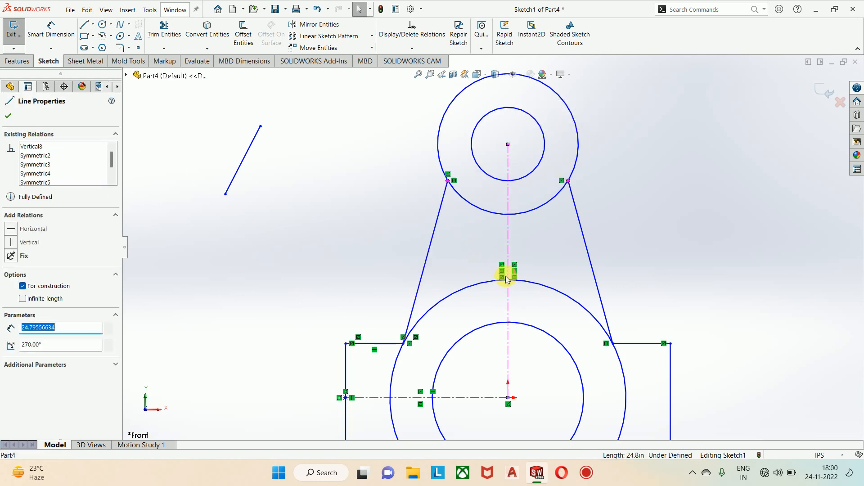
click(11, 118)
Step: Add a Horizontal relation to the free slanted line beside the link profile
scroll(333, 198, up, 3)
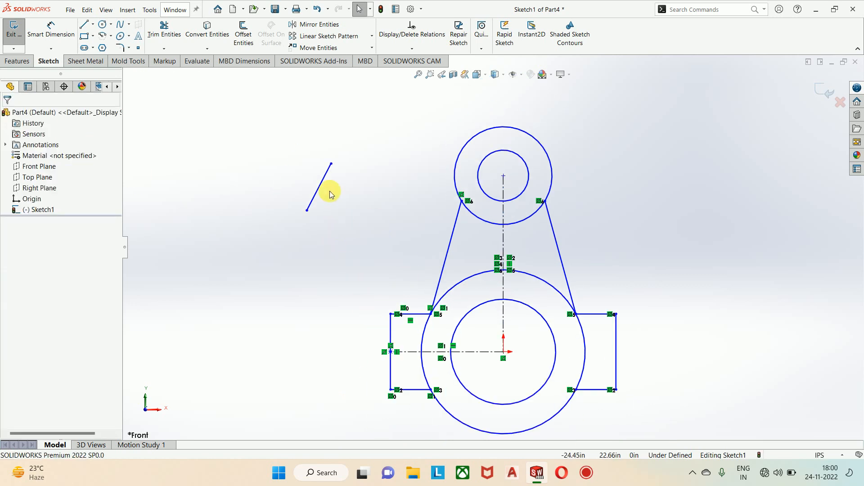
scroll(344, 171, down, 5)
click(357, 177)
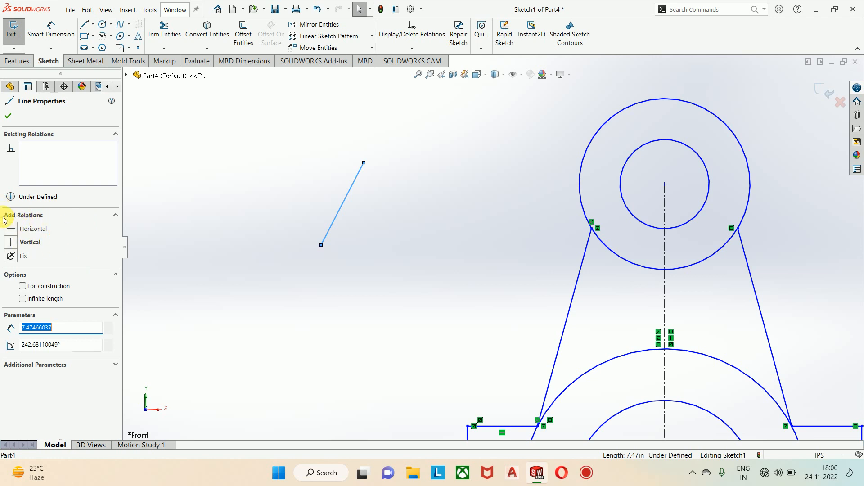
click(8, 229)
click(218, 225)
scroll(376, 258, up, 2)
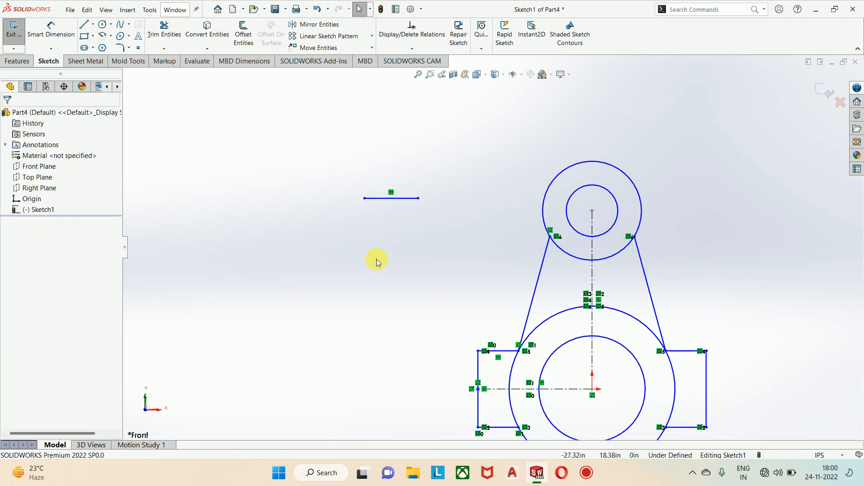
Step: Delete the free horizontal line beside the link profile
scroll(556, 264, down, 2)
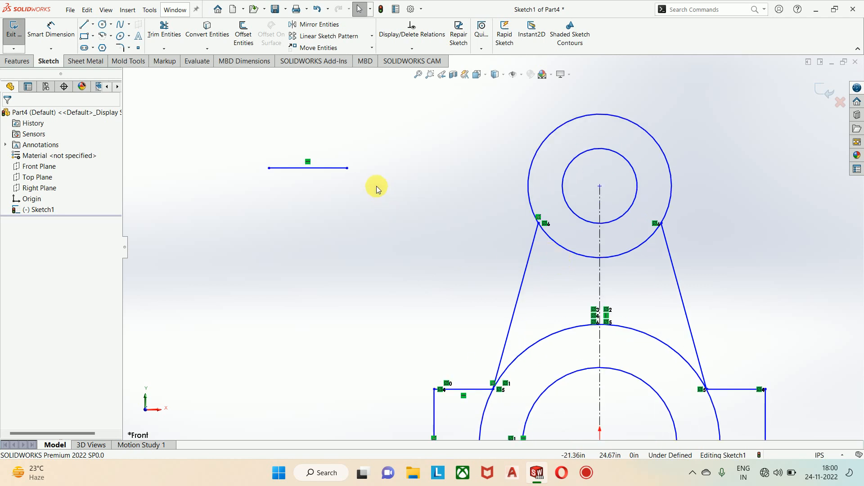
click(336, 169)
key(Delete)
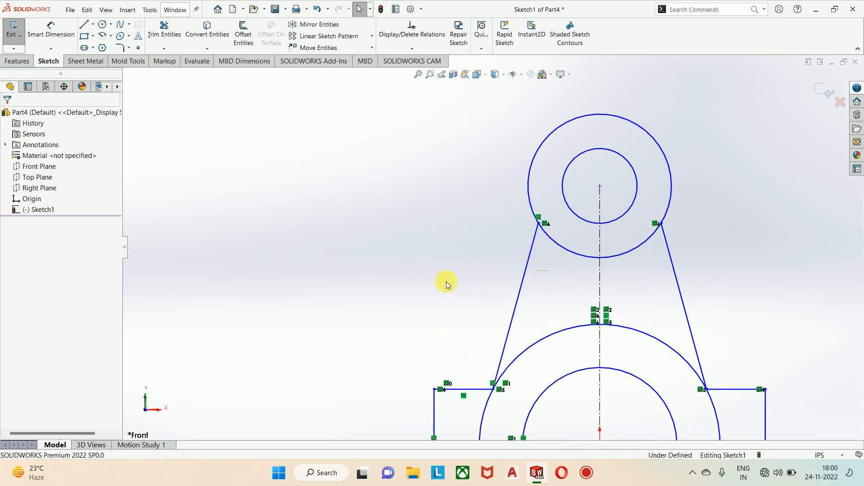
Step: Examine the relations available between the left slanted line and the upper pair's outer circle
click(522, 283)
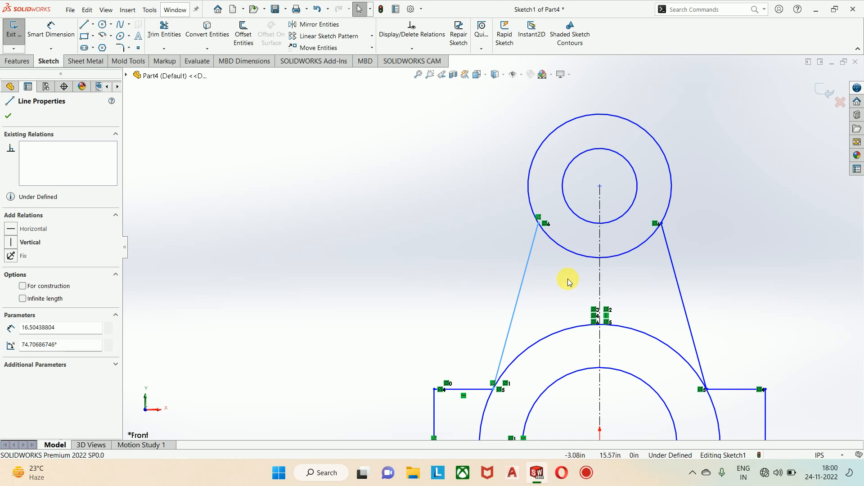
ctrl+click(568, 250)
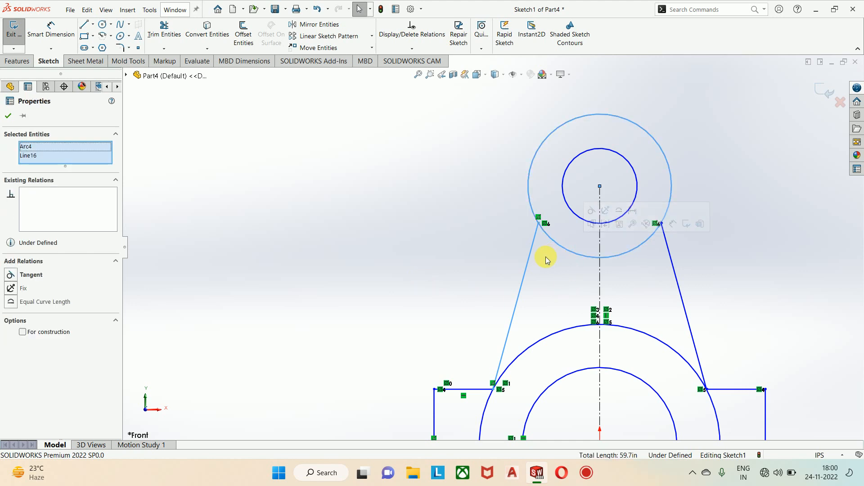
click(334, 244)
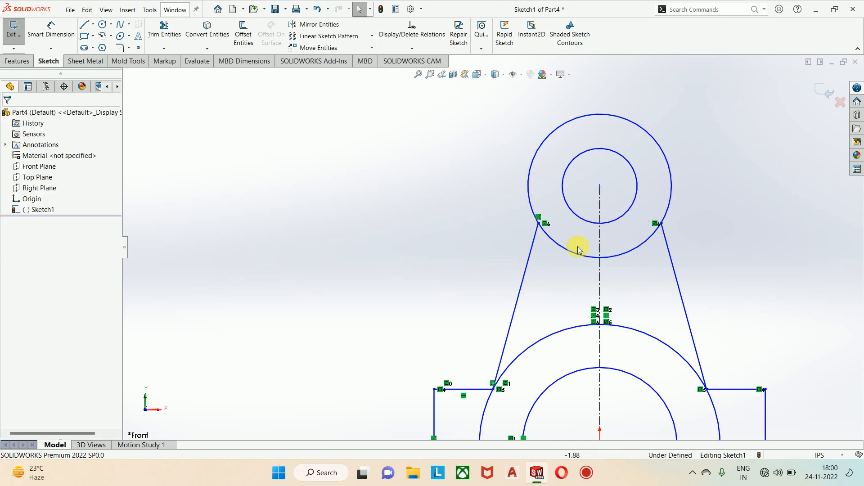
click(565, 249)
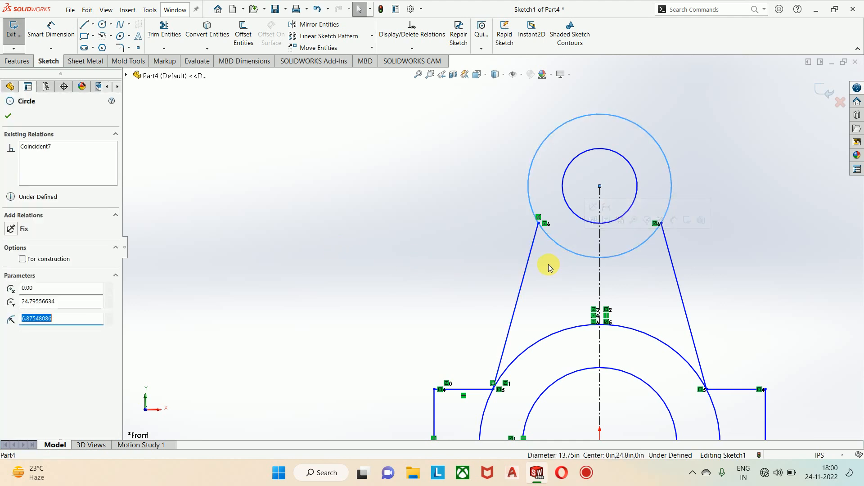
ctrl+click(534, 246)
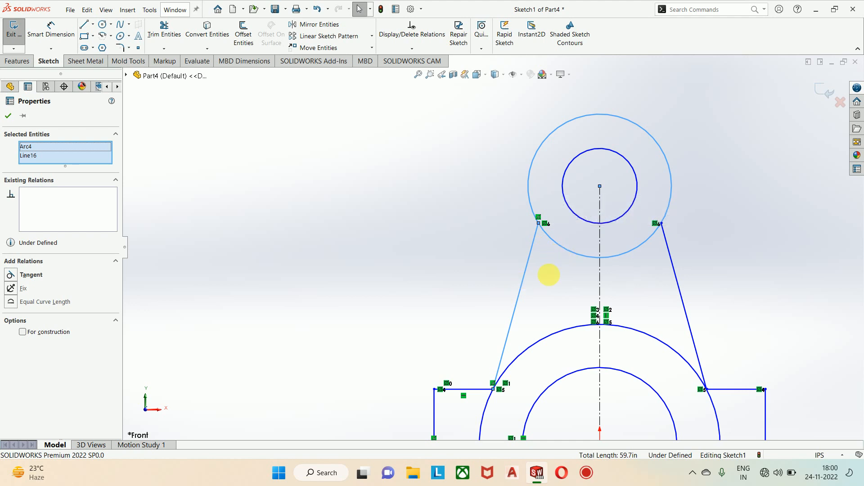
click(546, 303)
scroll(553, 294, up, 4)
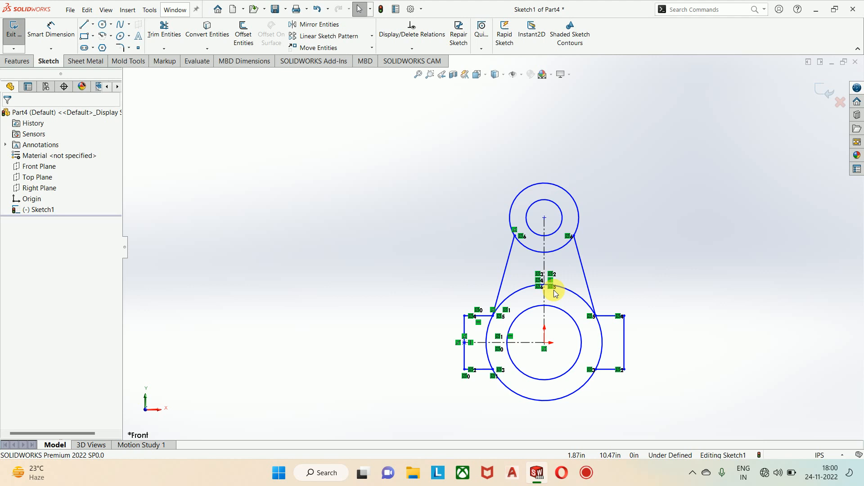
Step: Add a Tangent relation between the left slanted line and the upper pair's outer circle
scroll(550, 272, down, 4)
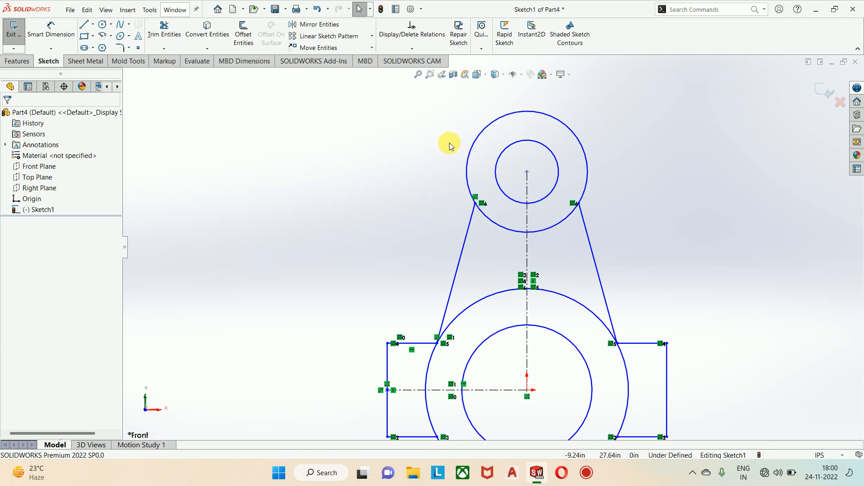
click(471, 185)
ctrl+click(466, 232)
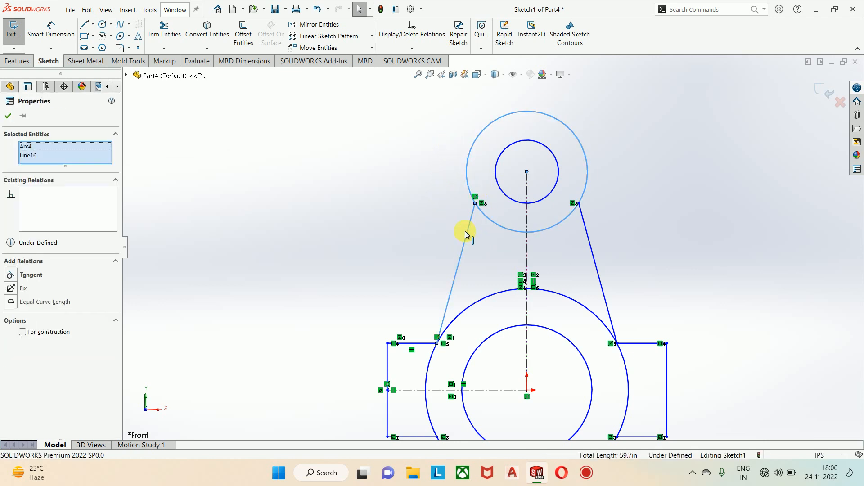
click(14, 275)
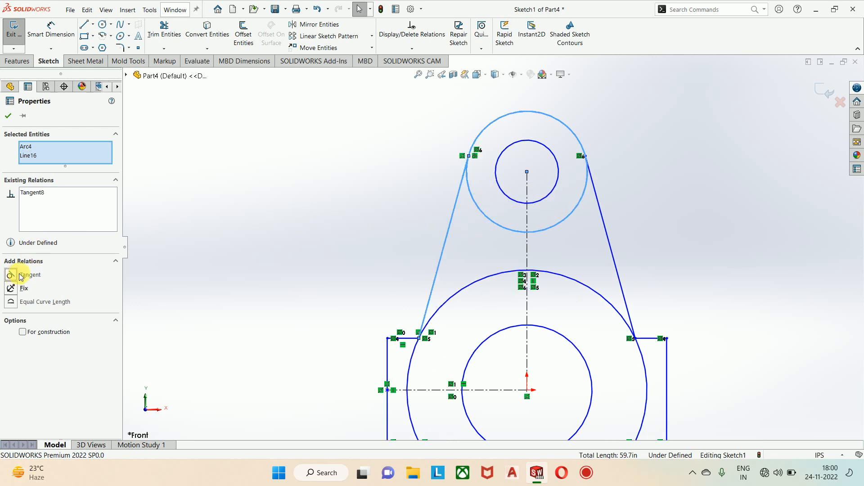
click(292, 238)
scroll(395, 250, up, 2)
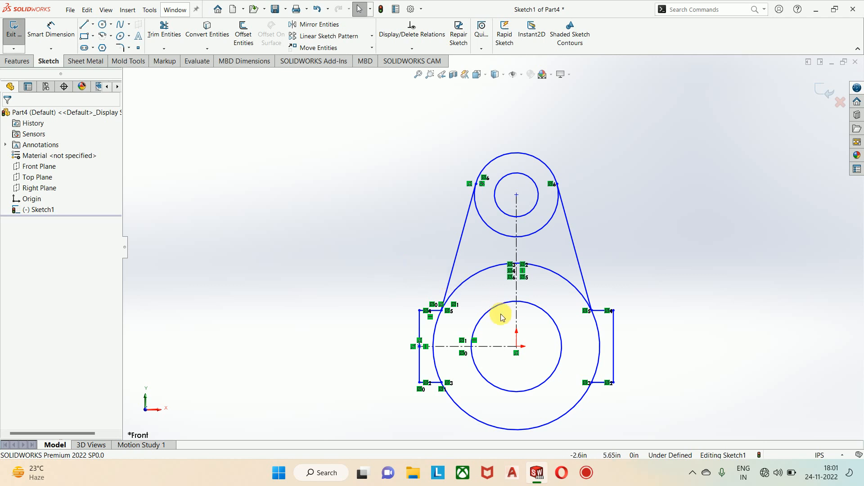
Step: Using Trim to closest, trim the larger origin circle's left arcs from the vertical centerline down to the tab's lower line
scroll(490, 305, down, 2)
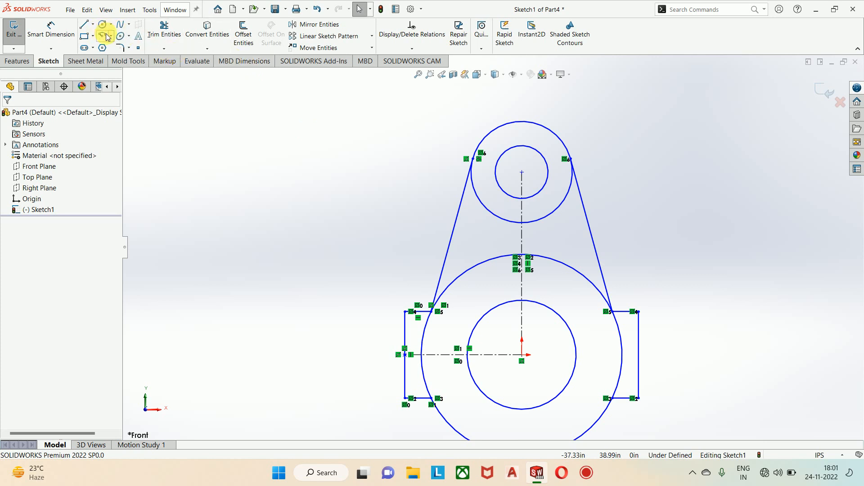
click(164, 34)
scroll(450, 236, down, 2)
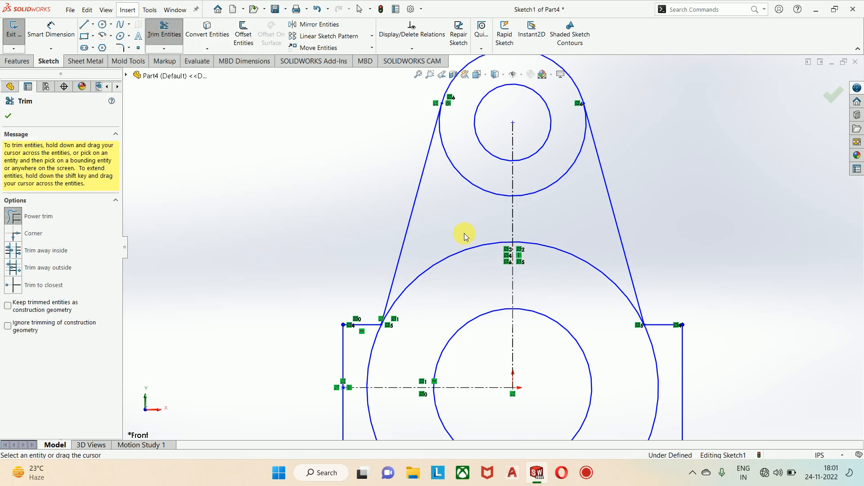
click(14, 285)
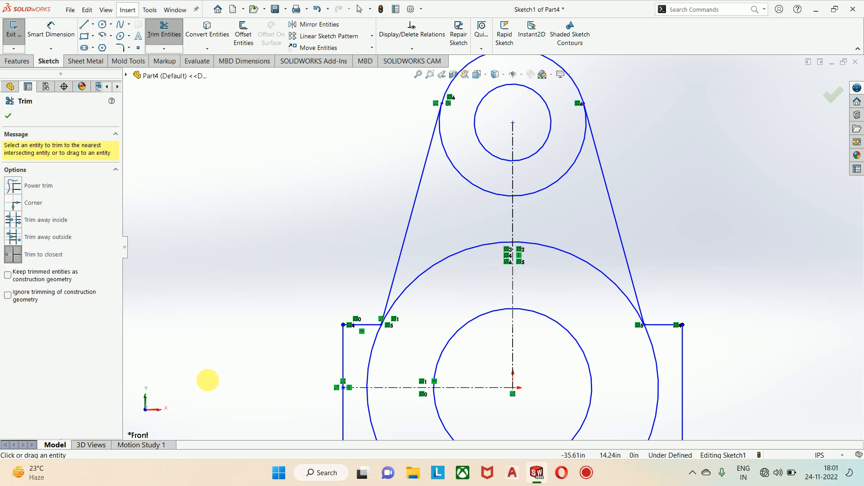
click(453, 260)
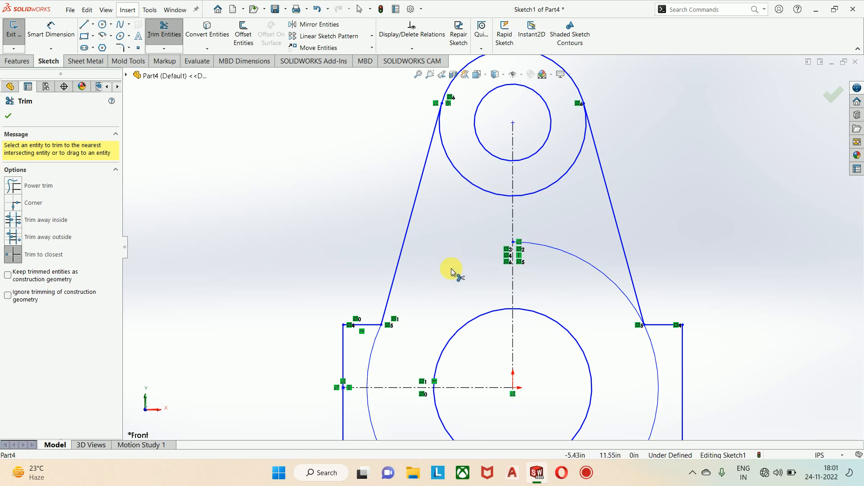
click(374, 356)
key(f)
click(418, 344)
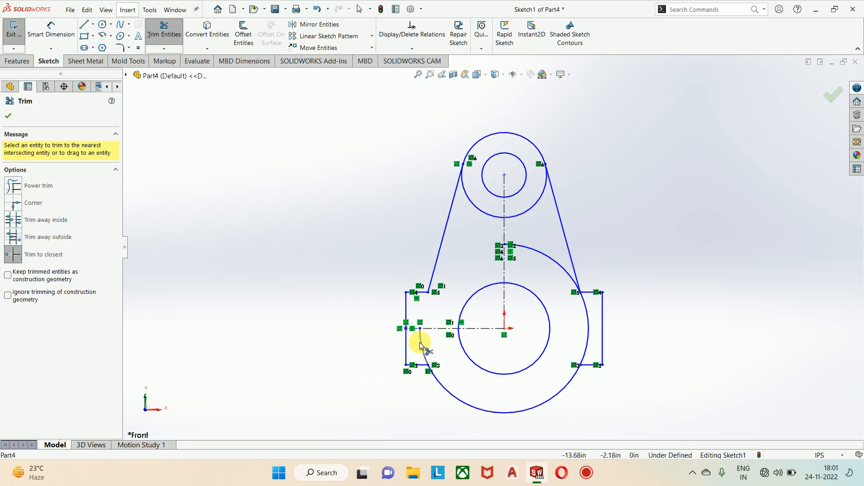
Step: Trim the larger origin circle's right arcs above the tab's lower line and the upper outer circle's lower arc between the slanted lines
click(554, 261)
click(587, 333)
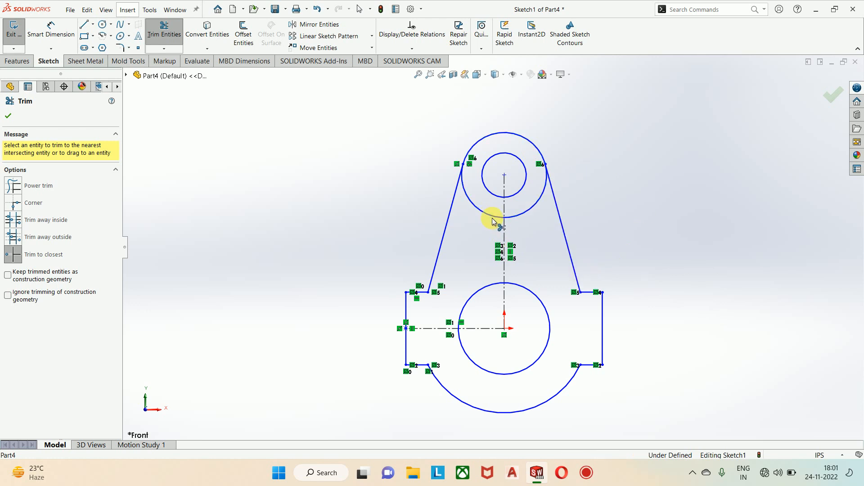
click(528, 217)
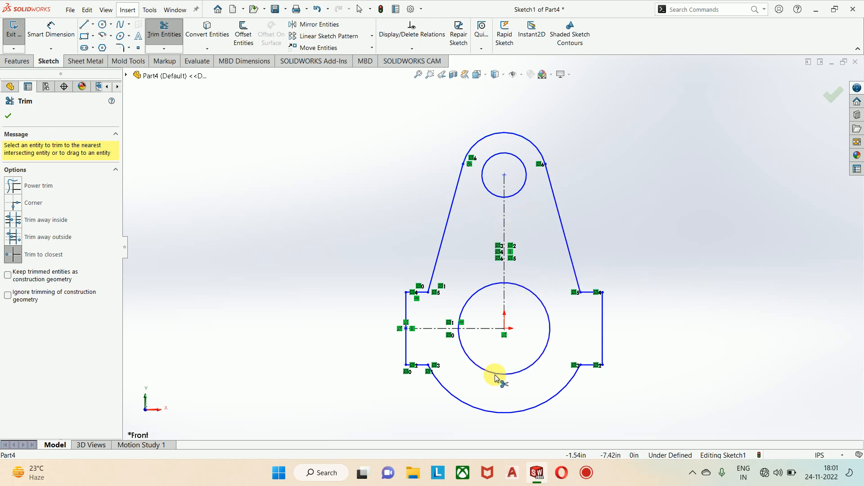
Step: Leave Trim and dimension the inner circle at the origin with a diameter of 50 in using Smart Dimension
key(Escape)
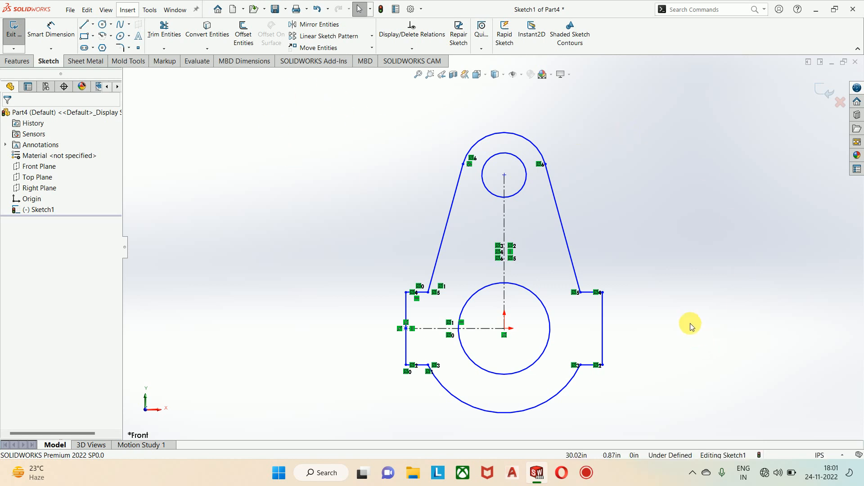
click(61, 32)
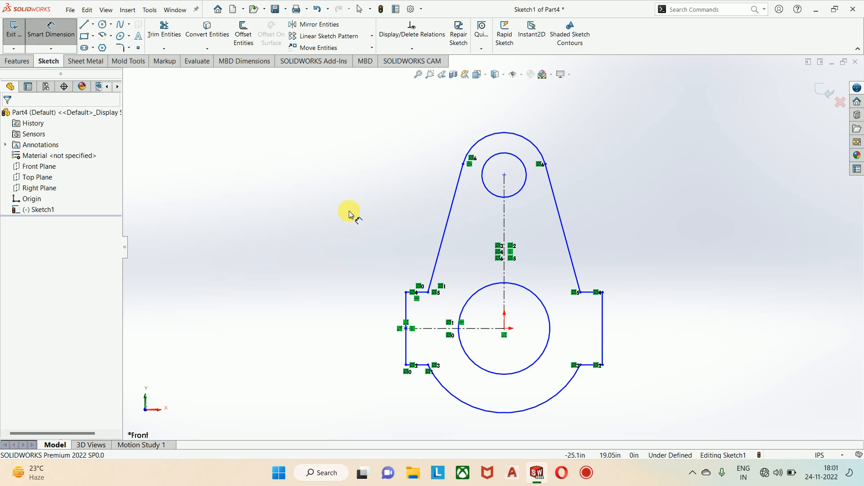
scroll(501, 351, up, 2)
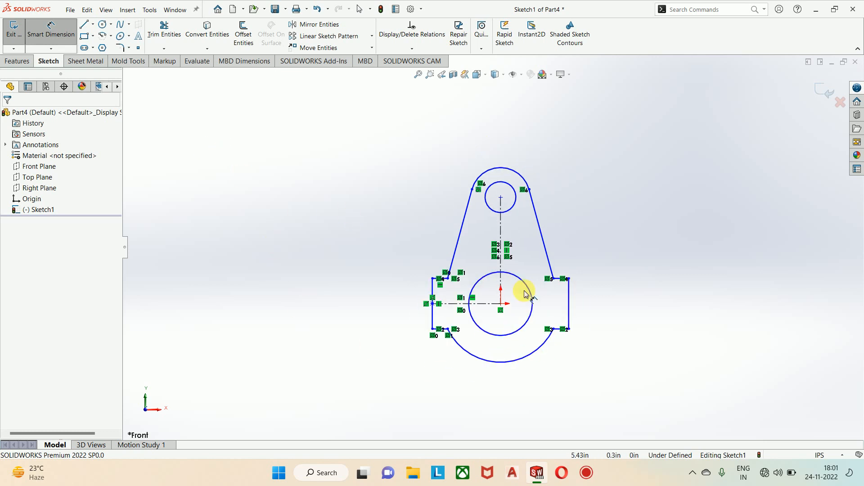
click(501, 335)
click(442, 372)
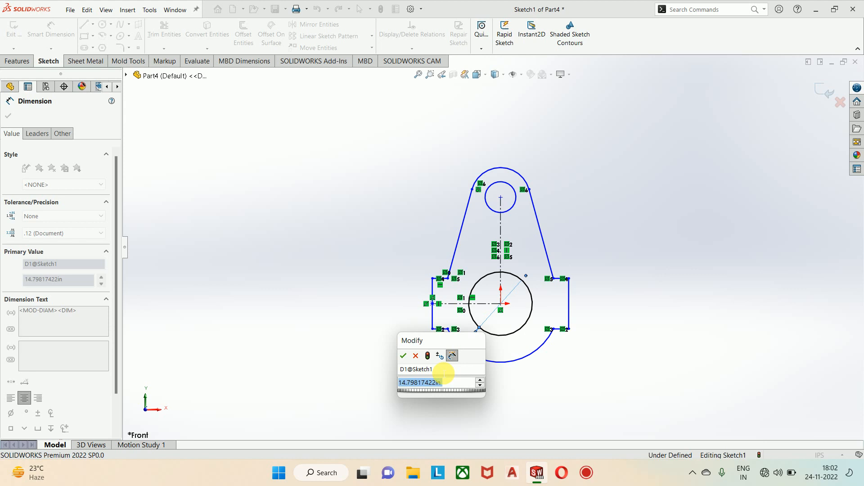
text(50)
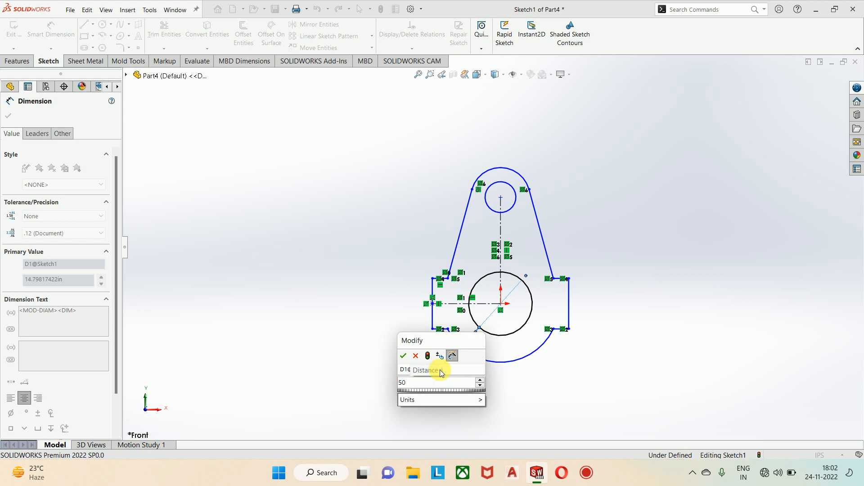
key(Return)
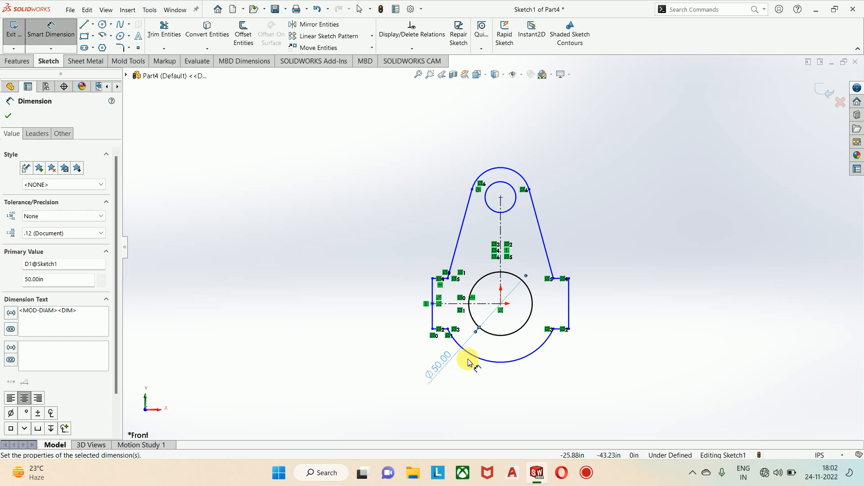
Step: Dimension the lower outer arc around the origin with a radius of 35 in
scroll(509, 343, up, 3)
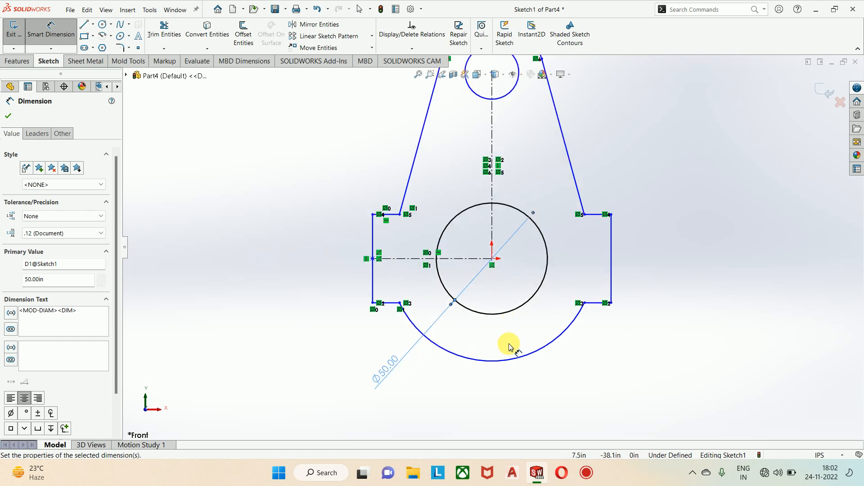
click(561, 336)
click(605, 355)
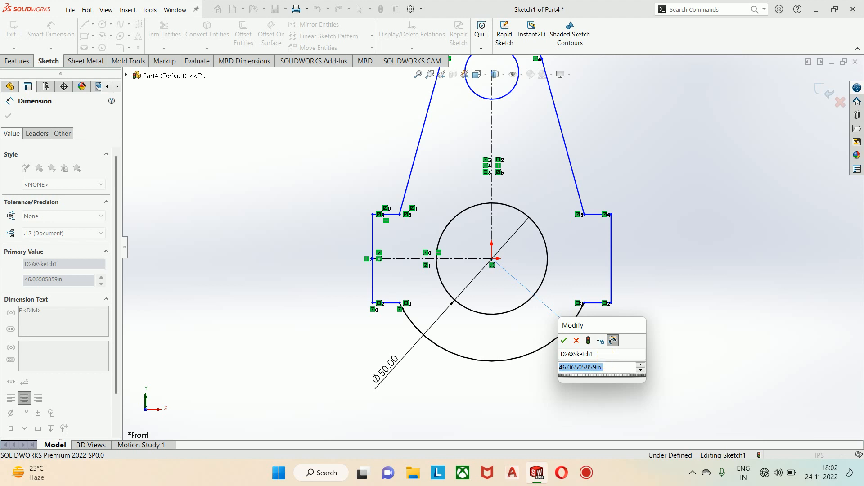
text(35)
key(Return)
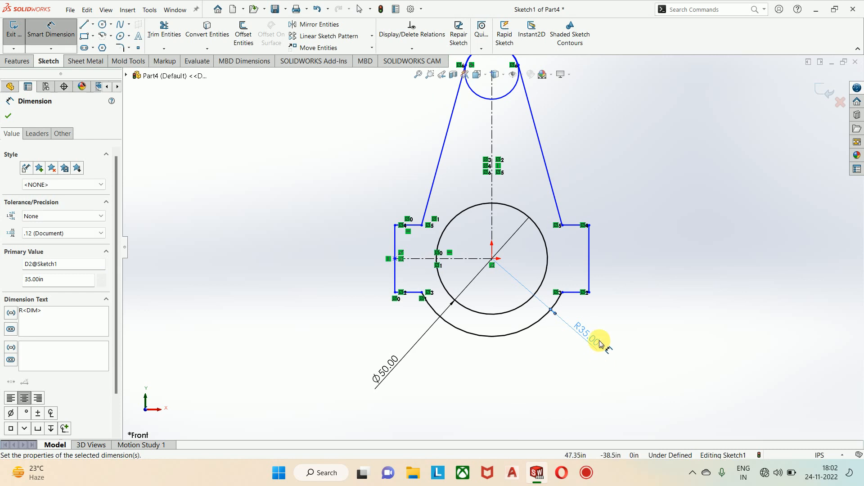
Step: Dimension the height of the right tab's vertical line as 25 in
scroll(604, 338, up, 3)
scroll(515, 189, down, 3)
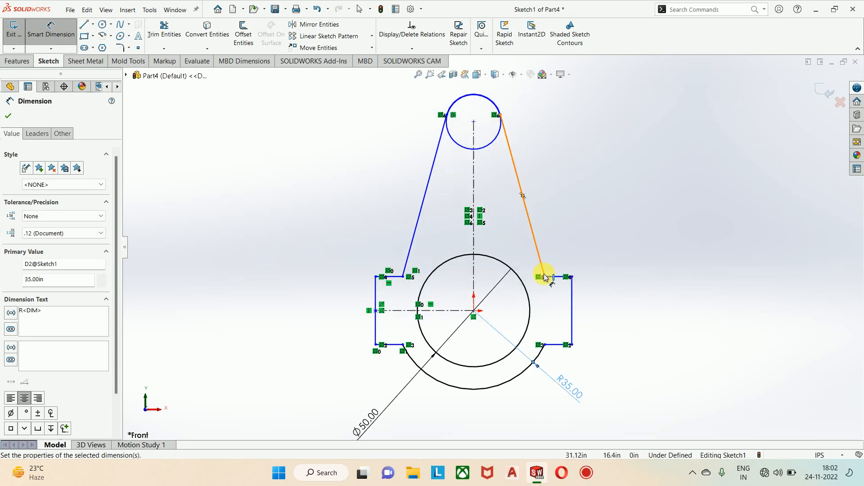
click(575, 301)
click(606, 313)
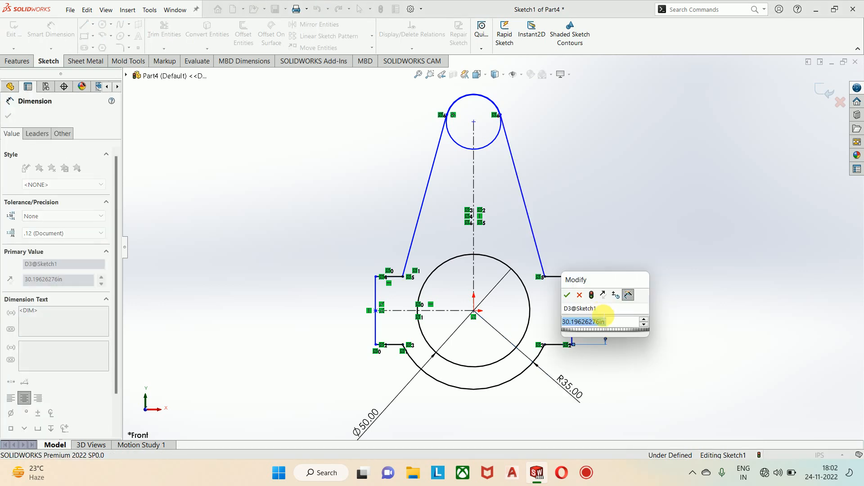
text(25)
key(Return)
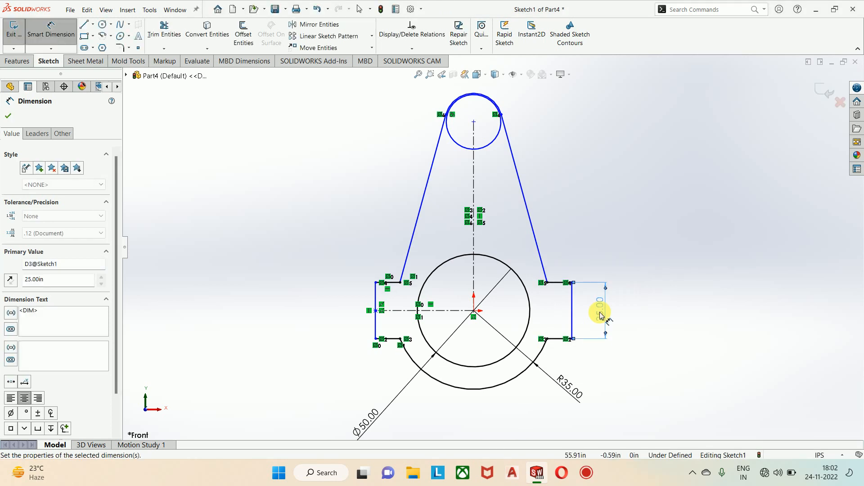
Step: Dimension the small circle at the upper end of the link with a diameter of 10 in
scroll(474, 127, down, 6)
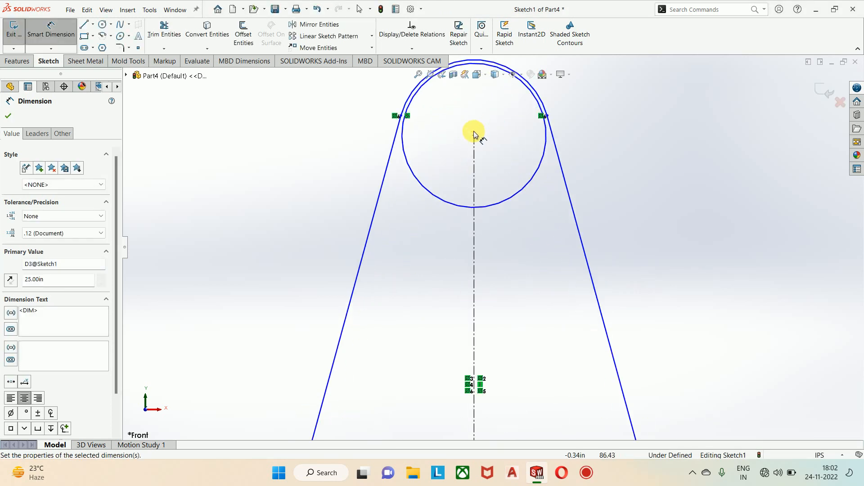
click(570, 202)
scroll(569, 202, up, 6)
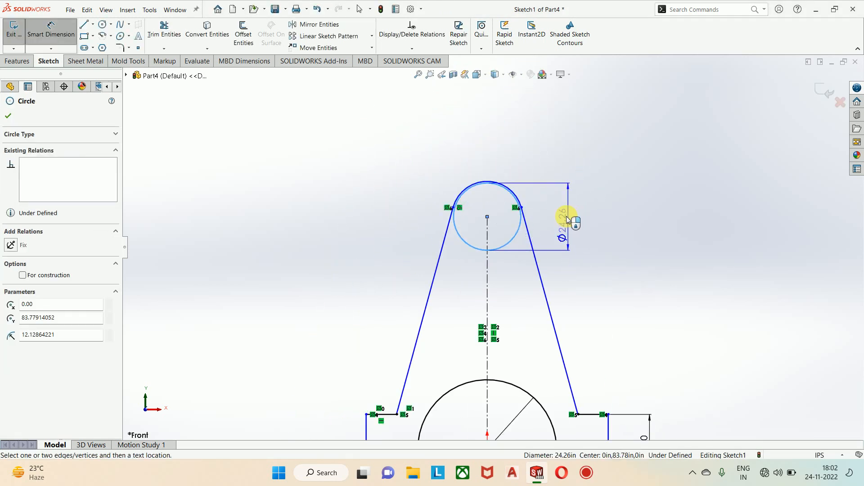
click(555, 175)
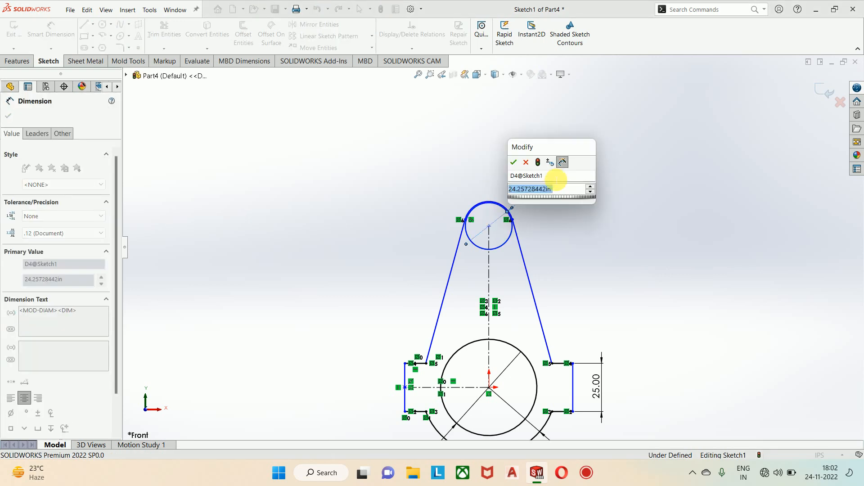
key(BackSpace)
text(=)
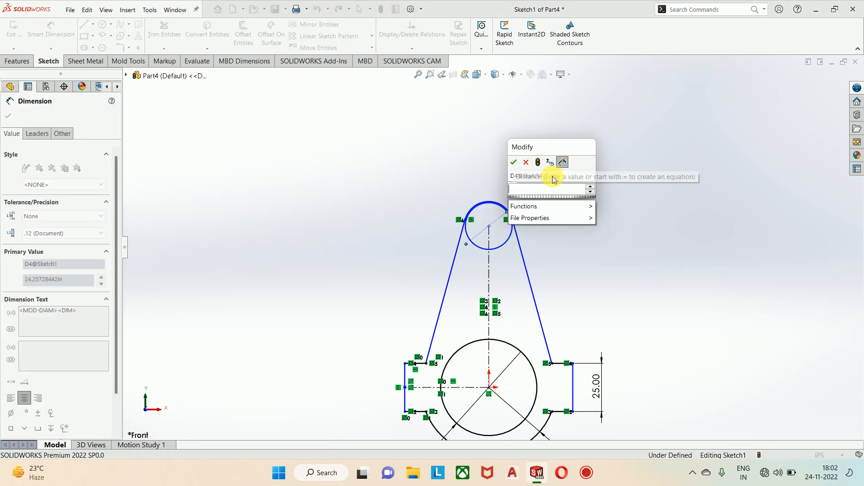
text(10)
key(Return)
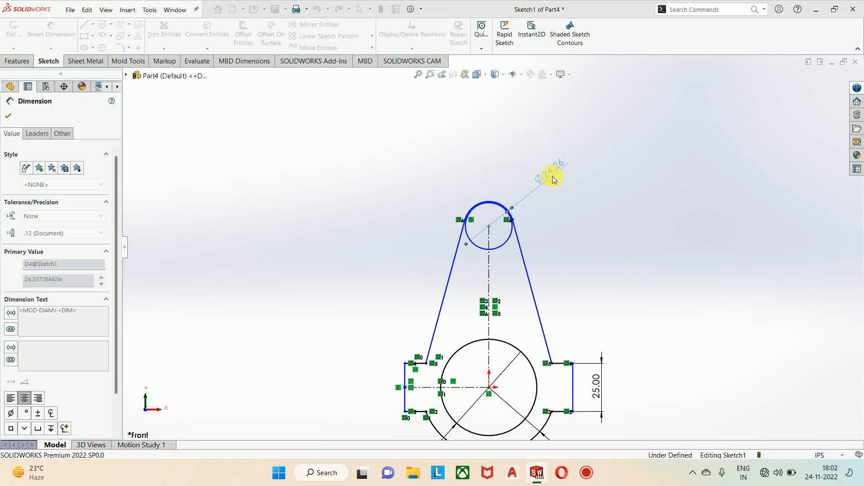
Step: Dimension the upper outer arc of the link with a radius of 15 in
scroll(501, 207, down, 3)
click(448, 201)
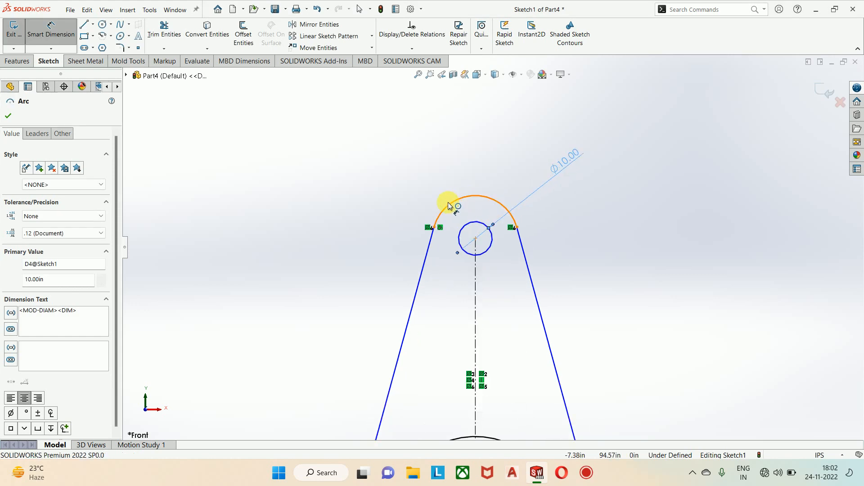
click(404, 168)
text(15)
key(Return)
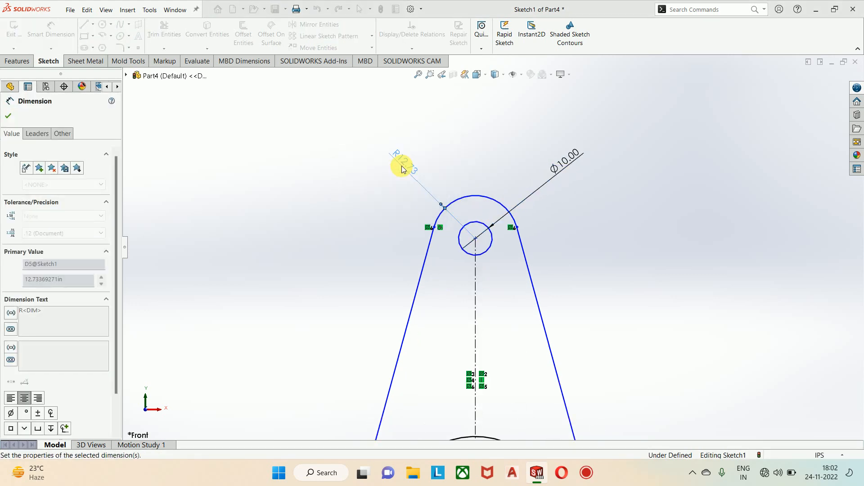
Step: Reposition the origin circle's diameter dimension closer to the profile and end dimensioning
scroll(480, 233, up, 3)
scroll(480, 233, up, 2)
scroll(492, 276, down, 5)
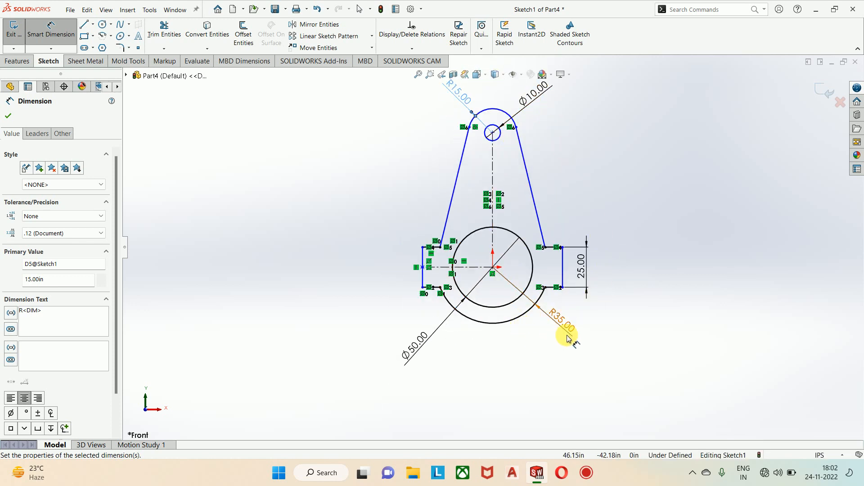
scroll(554, 276, down, 3)
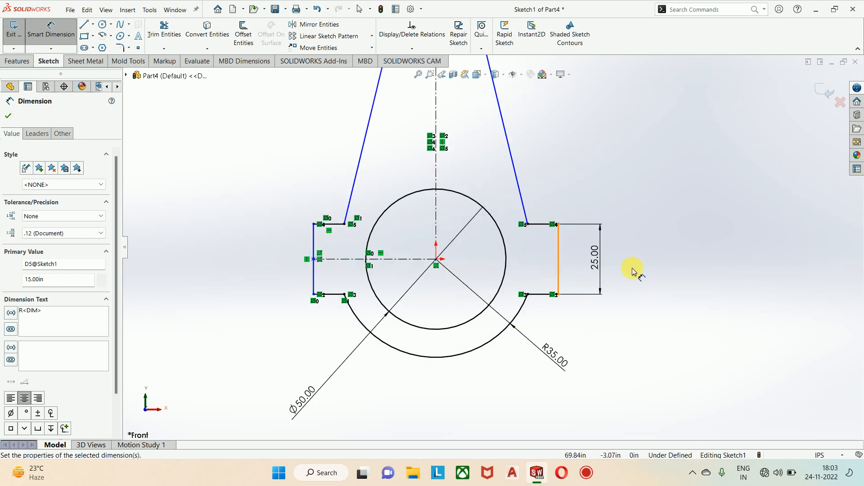
scroll(621, 285, up, 5)
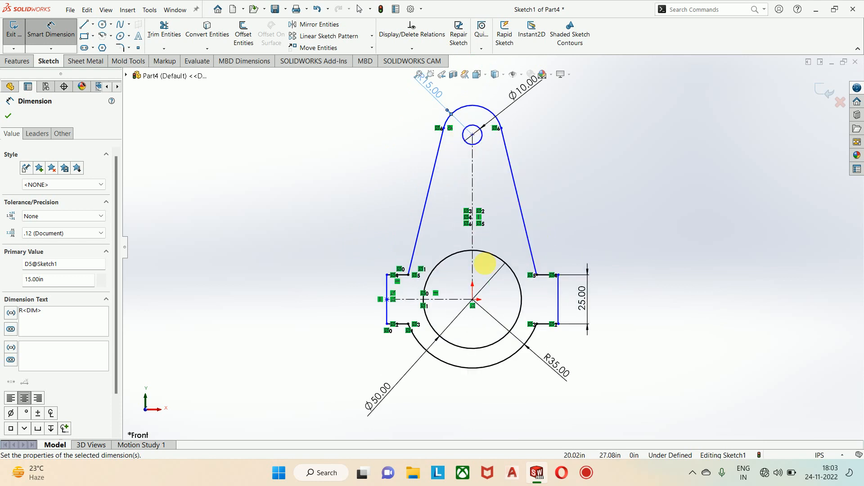
drag(379, 400, 407, 371)
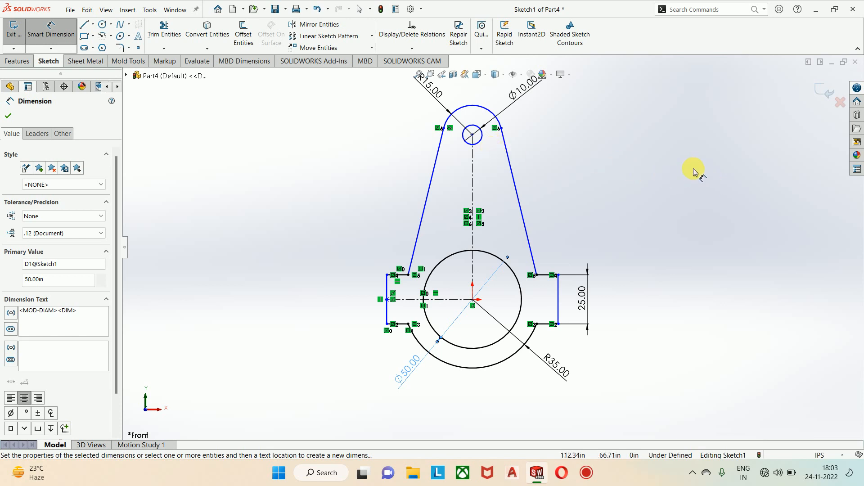
key(Escape)
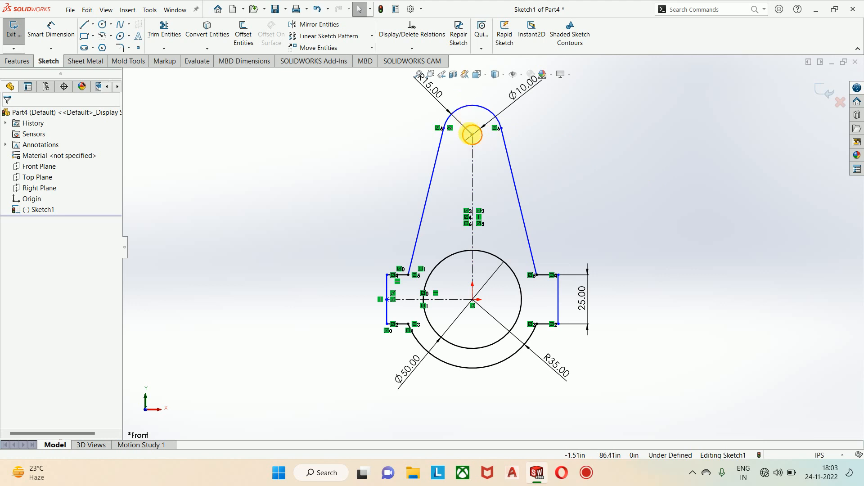
Step: Move the small upper circle's centre down the vertical centerline to about 78.32 in above the origin
click(472, 135)
mouse_move(472, 135)
mouse_down()
mouse_move(479, 198)
mouse_move(538, 110)
mouse_move(478, 208)
mouse_move(475, 122)
mouse_move(470, 190)
mouse_move(472, 145)
mouse_up()
click(703, 222)
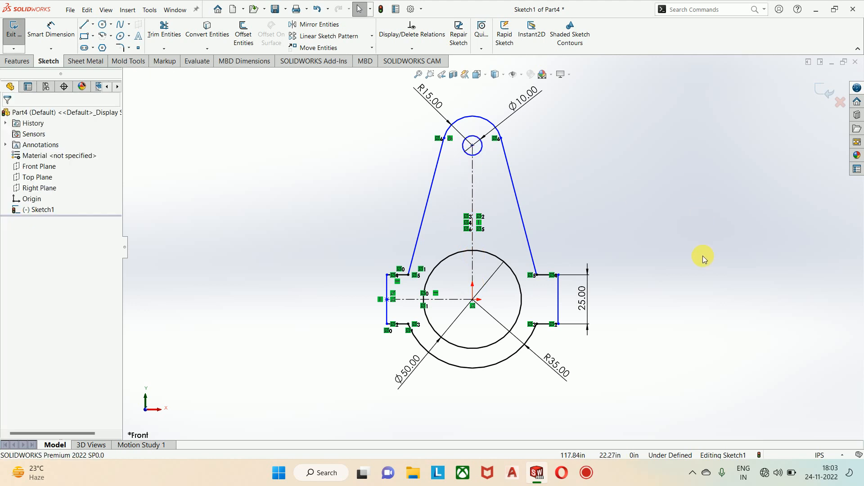
Step: Dimension the vertical distance between the upper circle's centre and the origin as 75 in with Smart Dimension
click(48, 32)
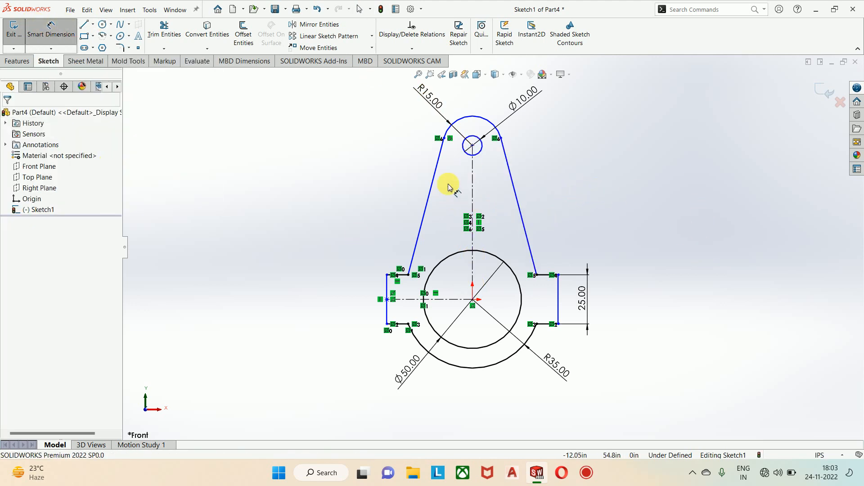
click(472, 146)
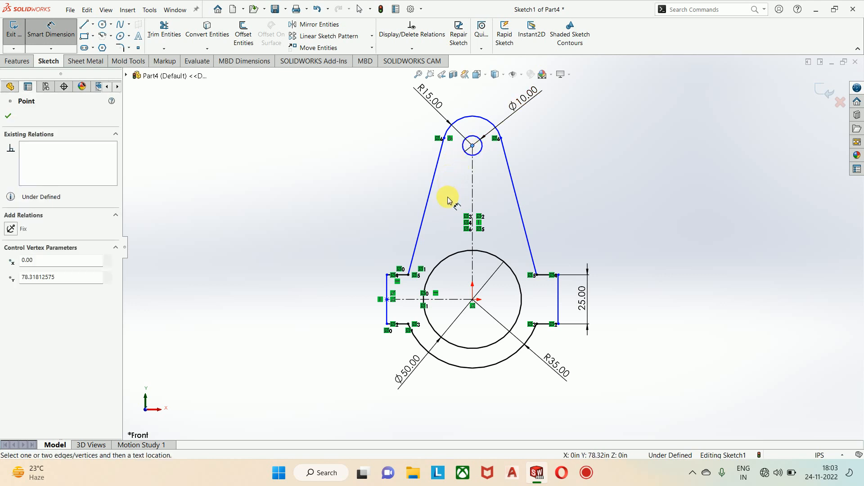
click(473, 300)
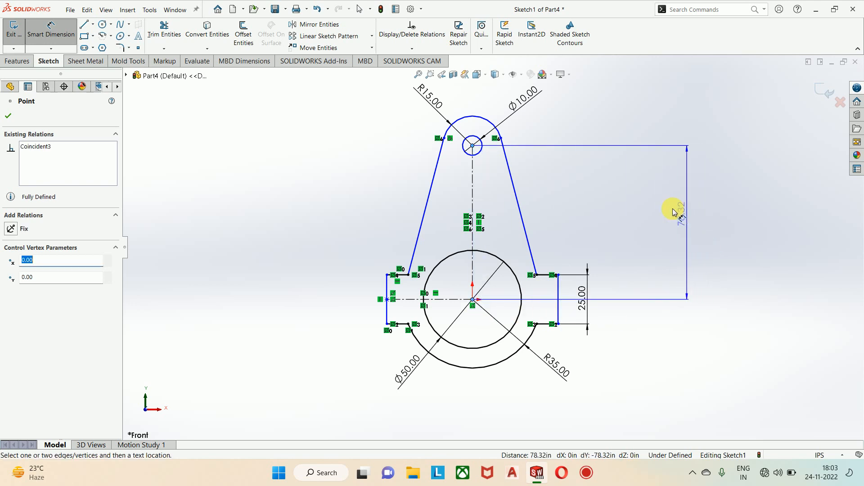
click(639, 202)
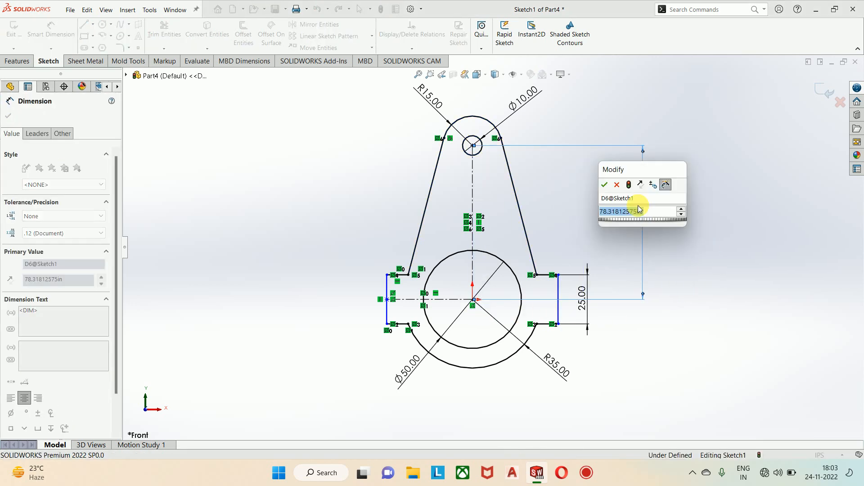
text(75)
key(Return)
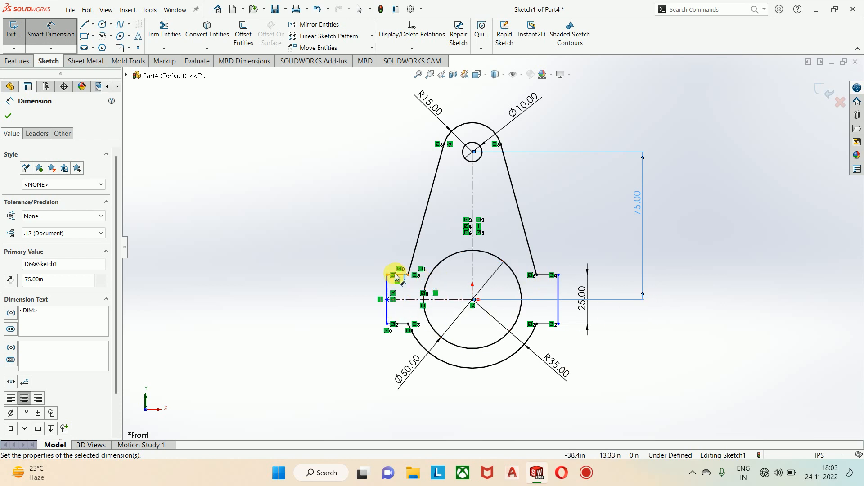
Step: Dimension the overall width between the left and right tabs' vertical lines as 75 in, placed below the profile
click(387, 284)
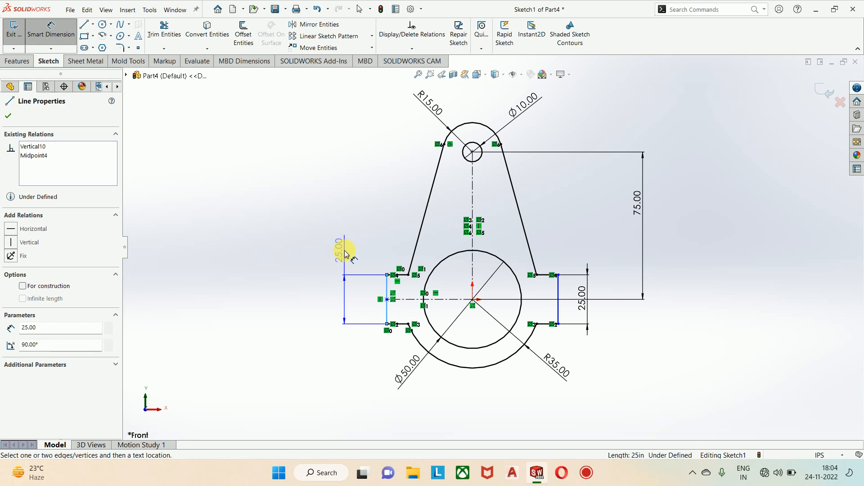
click(558, 284)
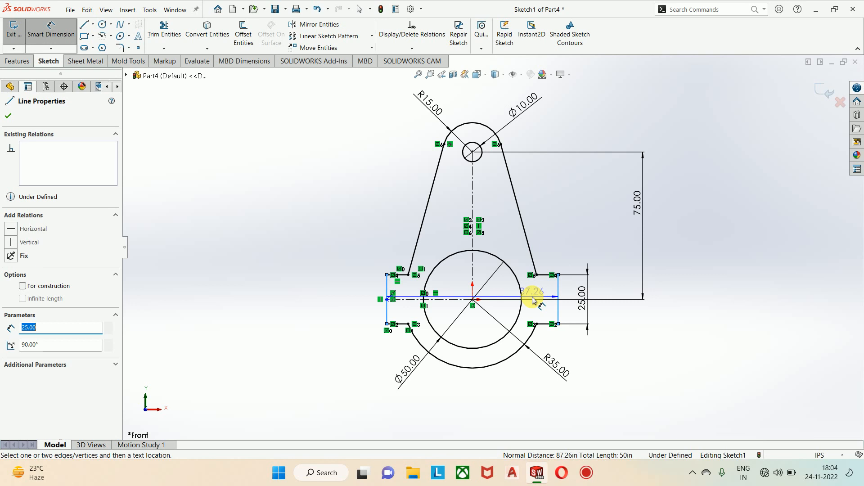
scroll(507, 329, down, 1)
click(496, 370)
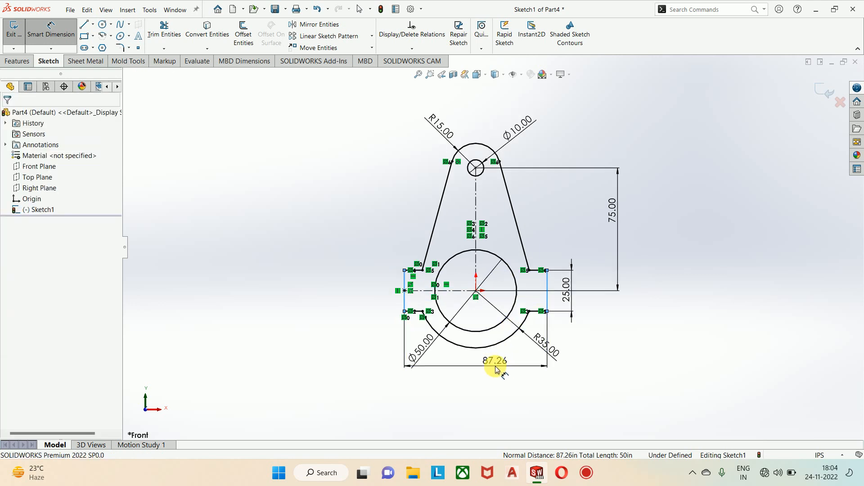
text(75)
key(Return)
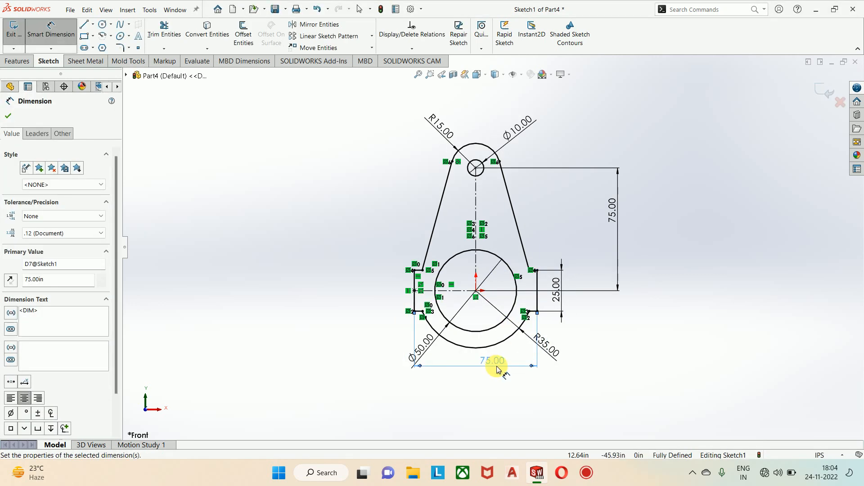
click(657, 301)
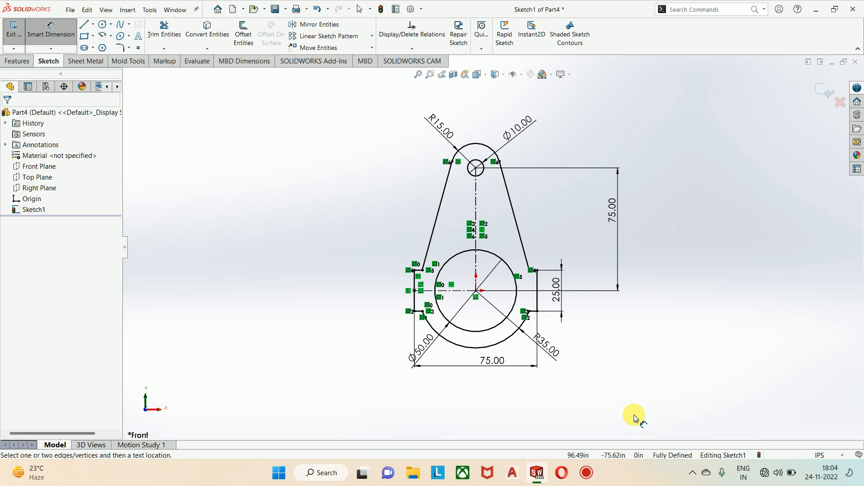